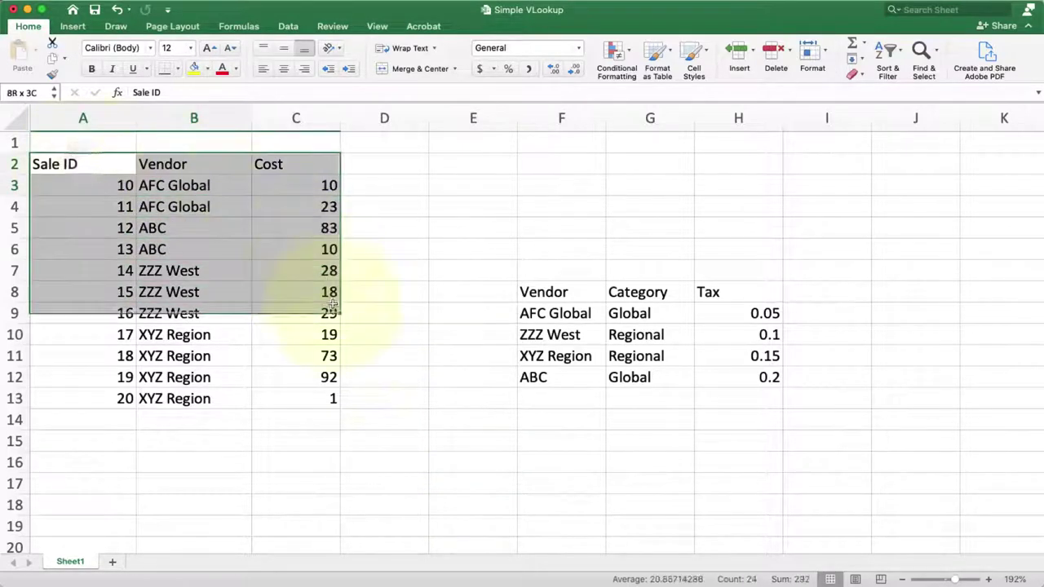
# Format the sales data A2:C13 as an orange Table Style Medium 3 table with headers.
pyautogui.moveTo(81, 164); pyautogui.dragTo(330, 398)
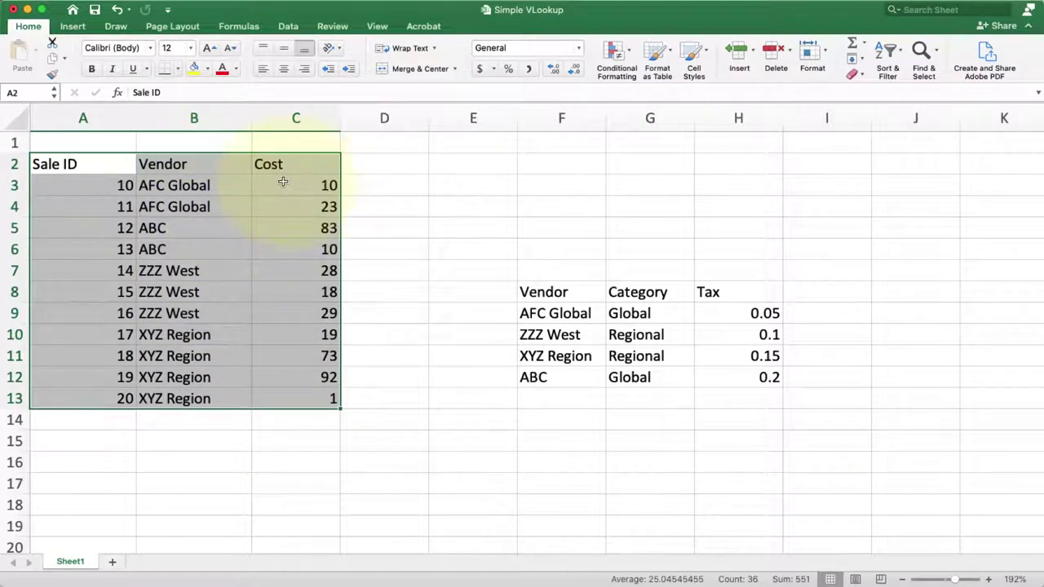
pyautogui.moveTo(384, 232)
pyautogui.mouseDown()
pyautogui.moveTo(539, 272)
pyautogui.moveTo(729, 398)
pyautogui.mouseUp()
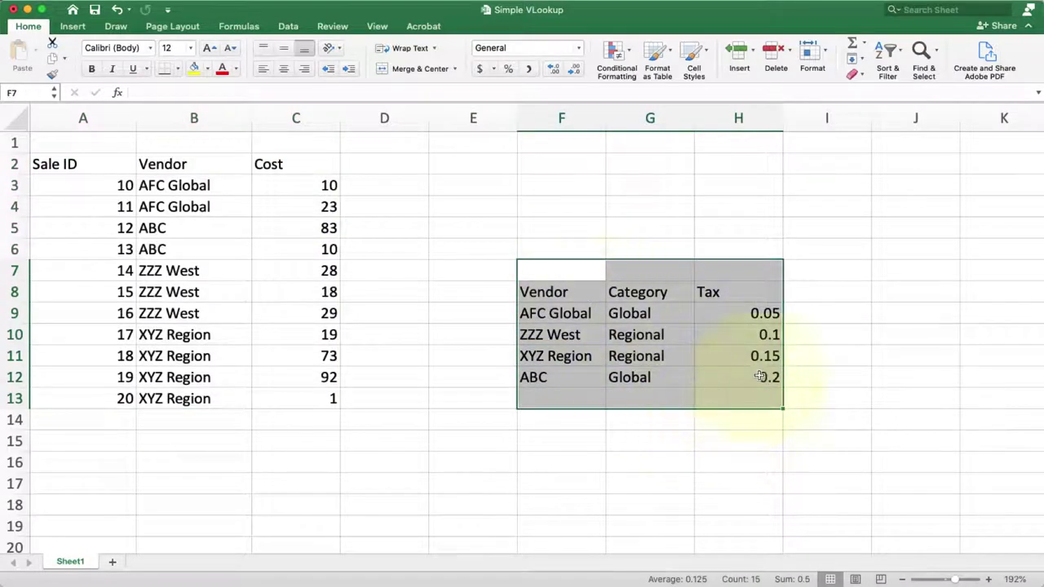
pyautogui.moveTo(383, 164)
pyautogui.mouseDown()
pyautogui.moveTo(59, 379)
pyautogui.moveTo(59, 396)
pyautogui.mouseUp()
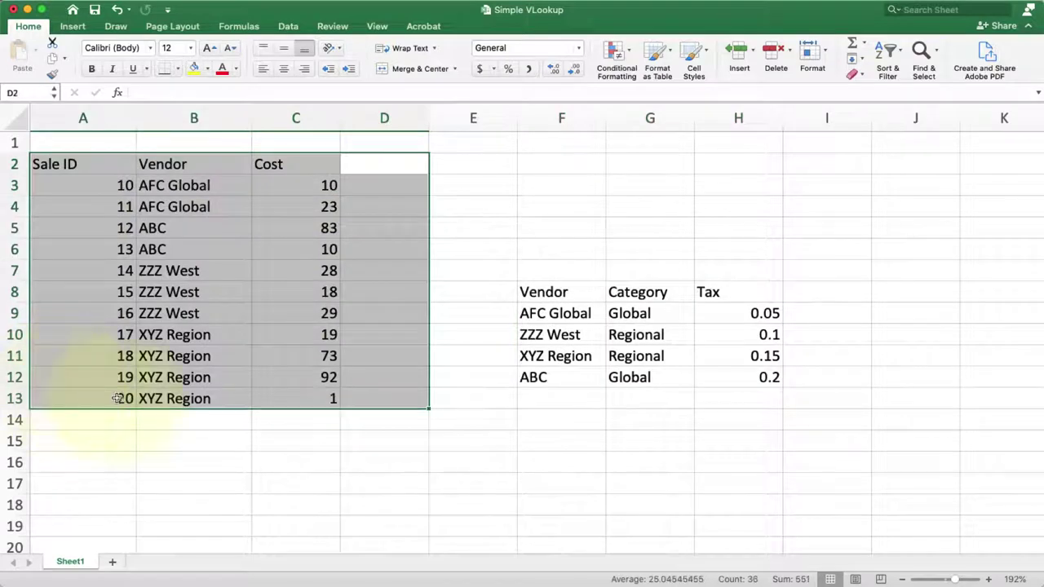
pyautogui.click(726, 310)
pyautogui.click(310, 186)
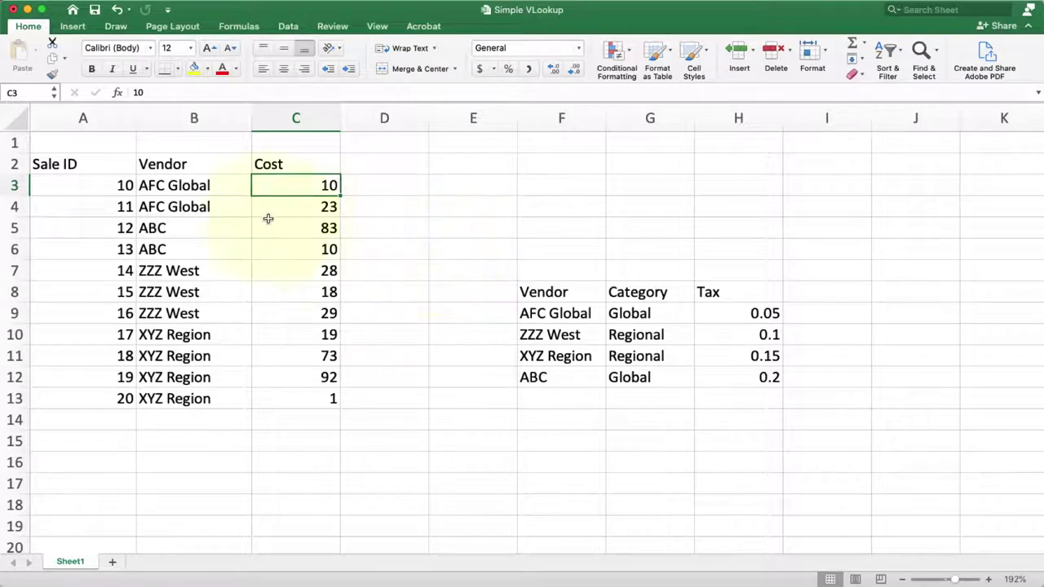
pyautogui.moveTo(59, 160)
pyautogui.mouseDown()
pyautogui.moveTo(277, 253)
pyautogui.moveTo(306, 379)
pyautogui.moveTo(332, 397)
pyautogui.mouseUp()
pyautogui.click(656, 56)
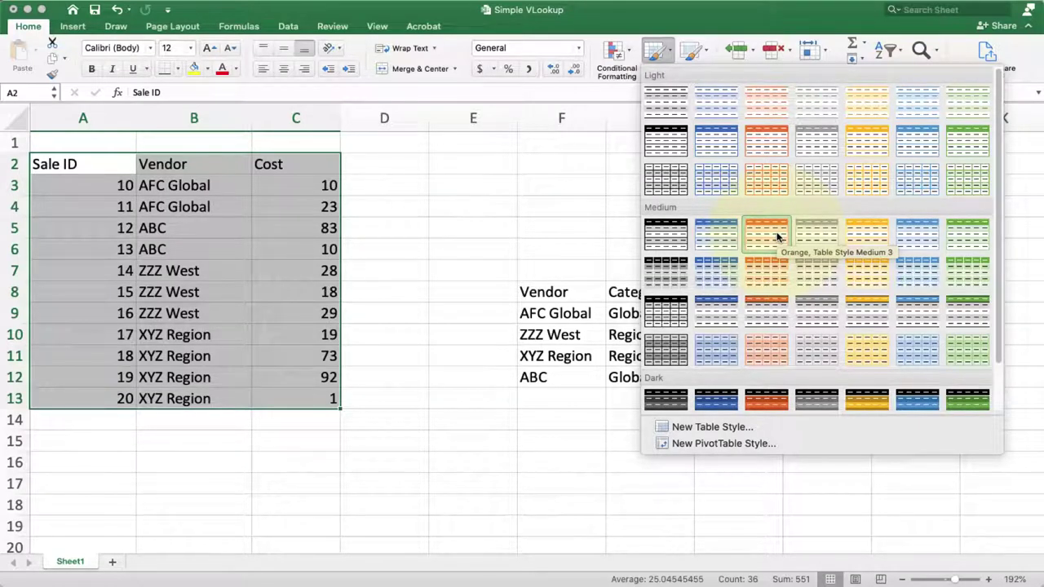
pyautogui.click(776, 235)
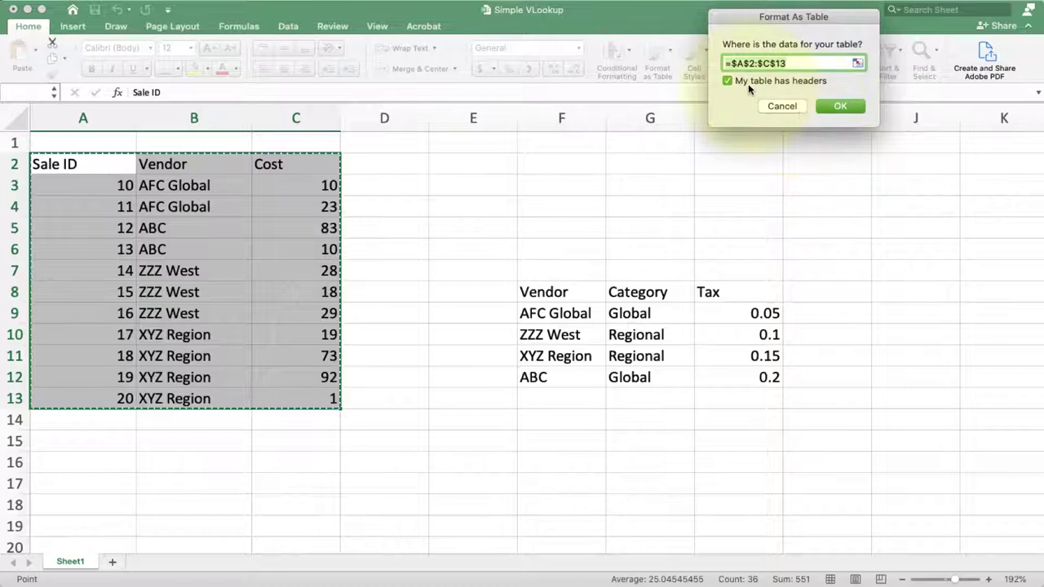
pyautogui.click(834, 106)
pyautogui.click(422, 214)
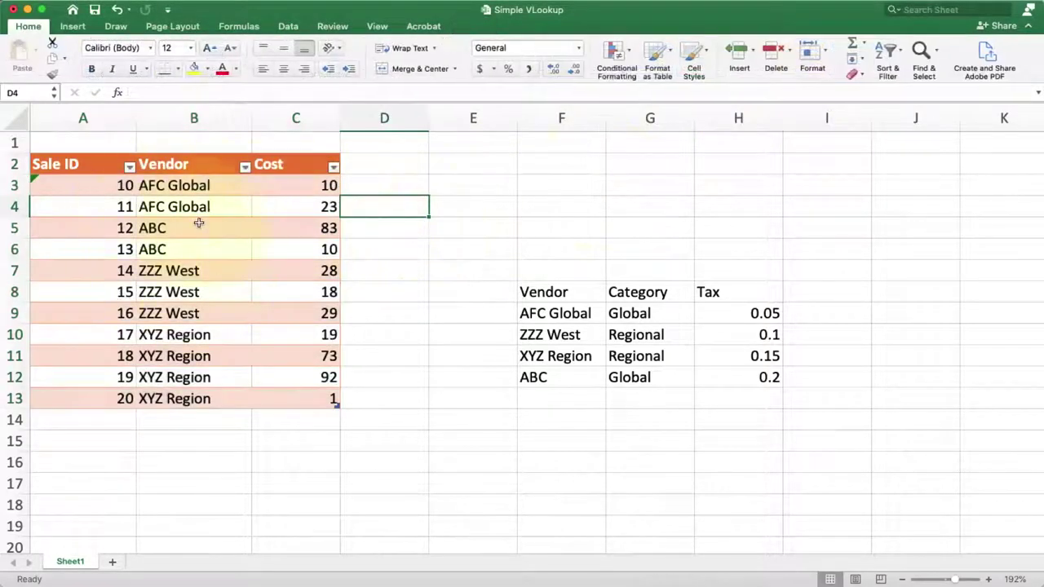
# Add a 'Tax Rate' column header in D2 of the sales table.
pyautogui.click(408, 168)
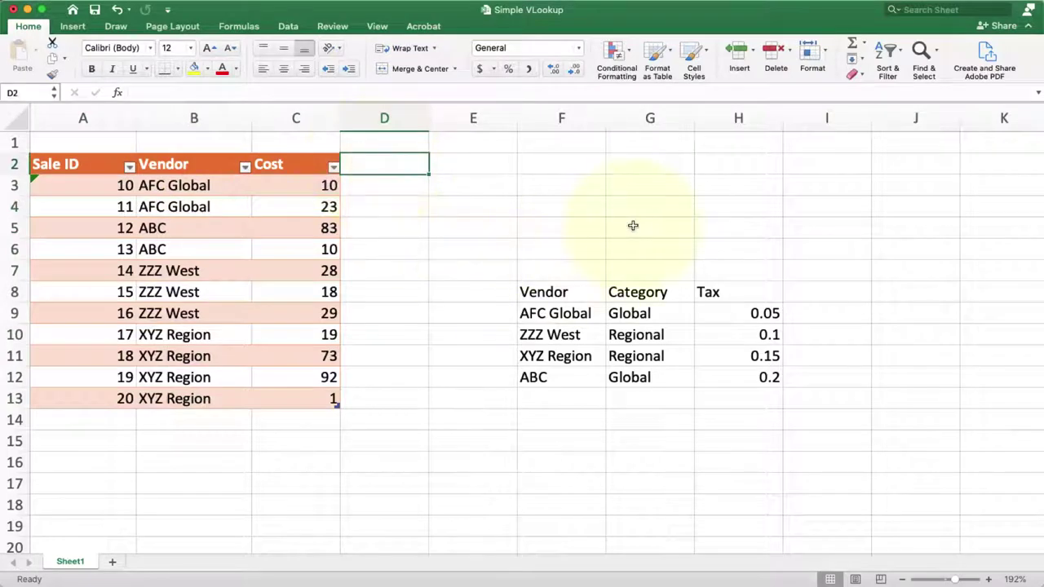
pyautogui.write('T')
pyautogui.write('ax Rate')
pyautogui.press('Return')
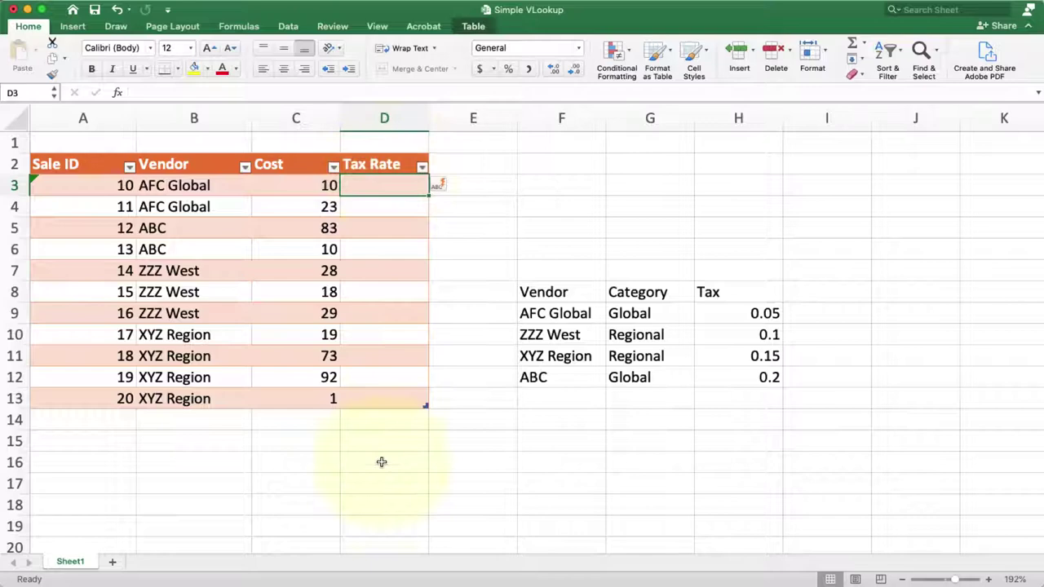
# Add sale row 21 for XYZ Region with a cost of 28.
pyautogui.click(375, 399)
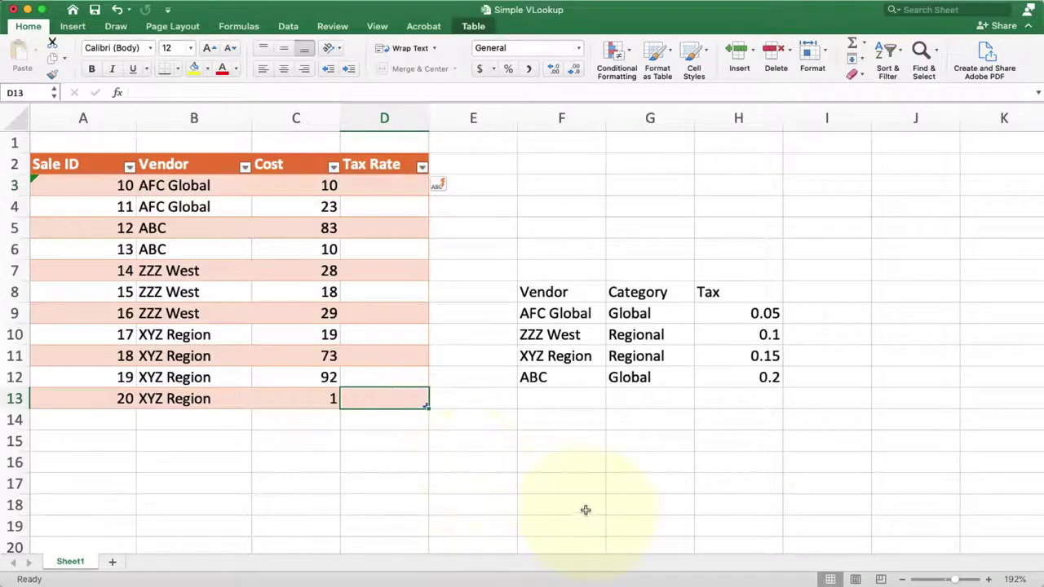
pyautogui.press('Tab')
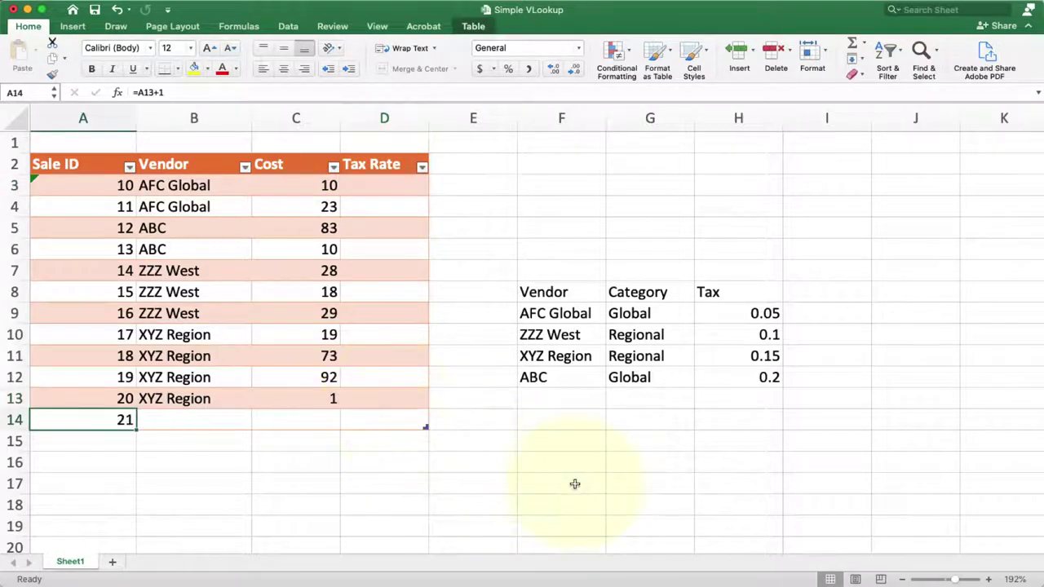
pyautogui.press('Tab')
pyautogui.write('X')
pyautogui.press('Tab')
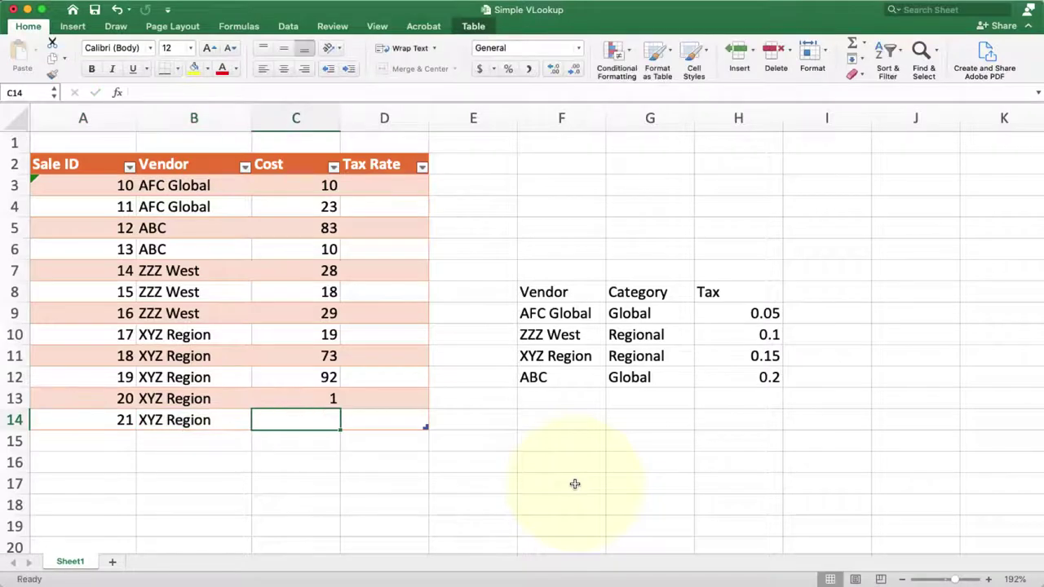
pyautogui.write('28')
pyautogui.press('Tab')
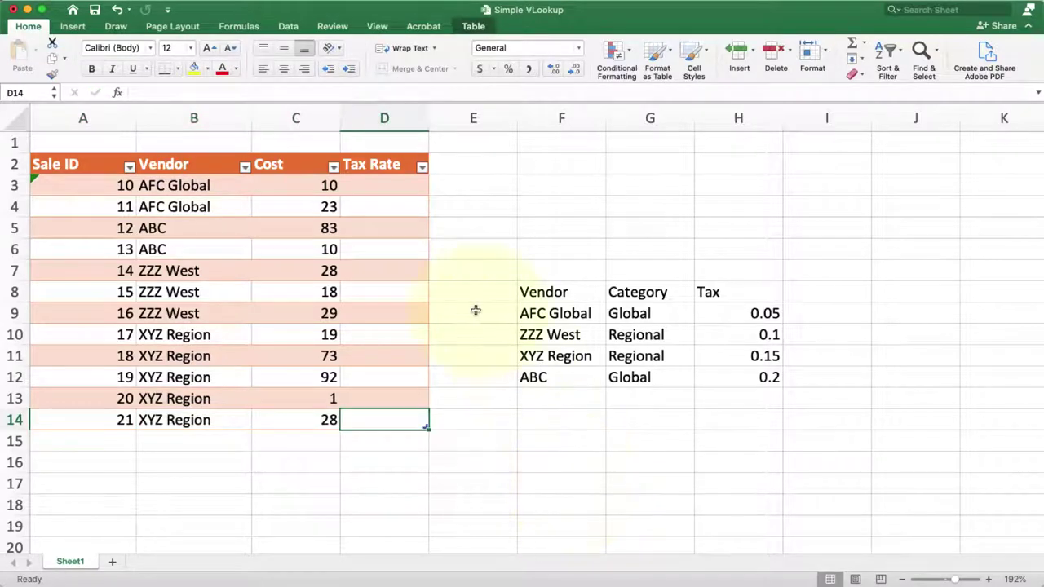
pyautogui.click(311, 227)
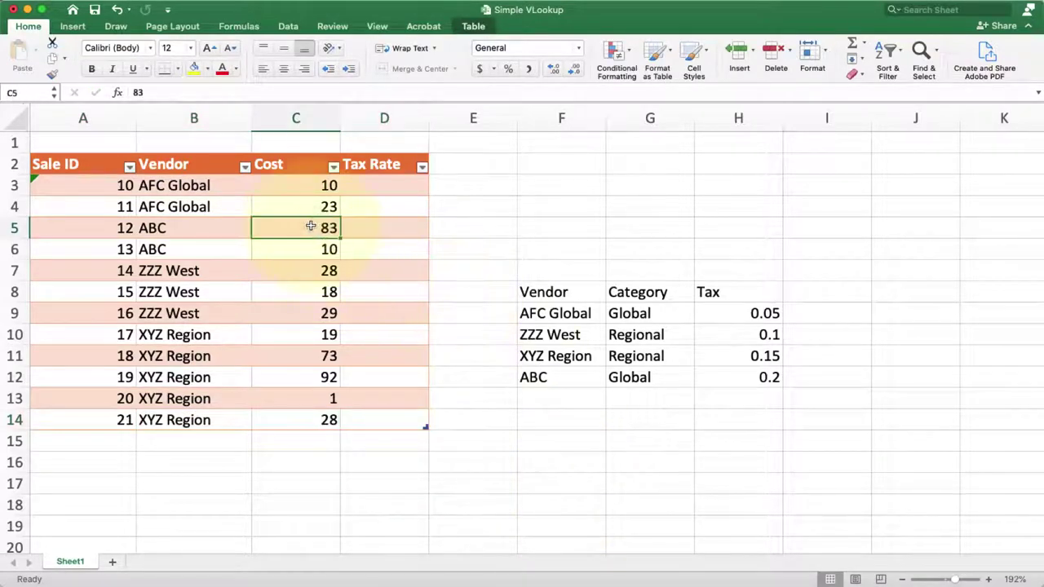
pyautogui.click(244, 167)
pyautogui.click(284, 336)
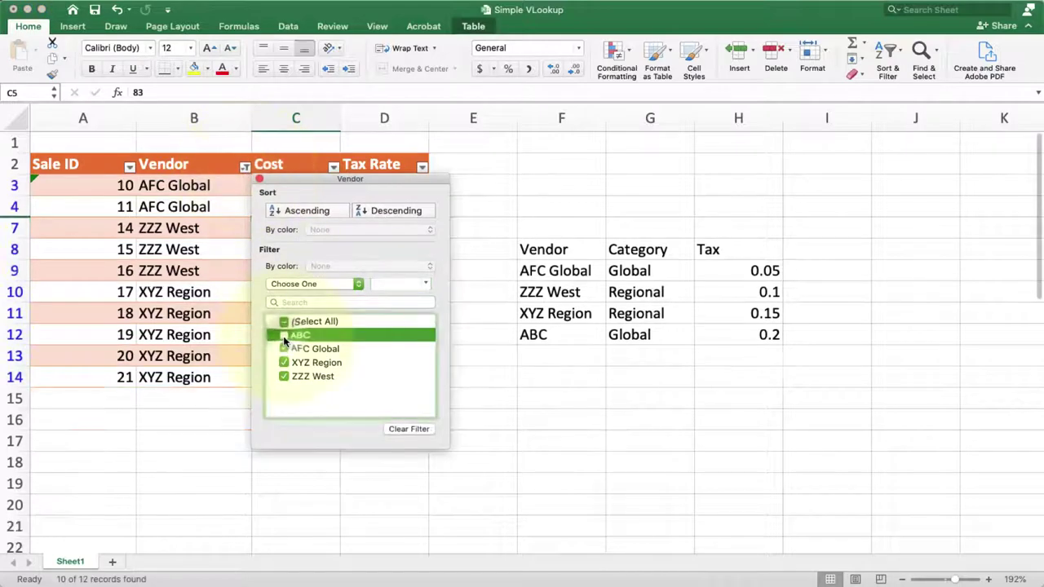
pyautogui.click(284, 335)
pyautogui.click(283, 336)
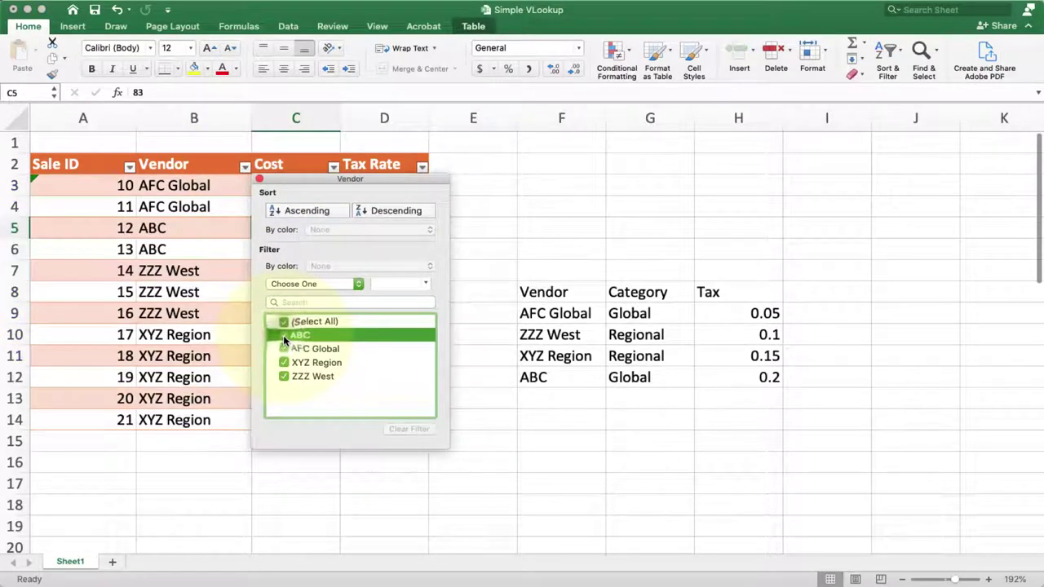
pyautogui.click(283, 335)
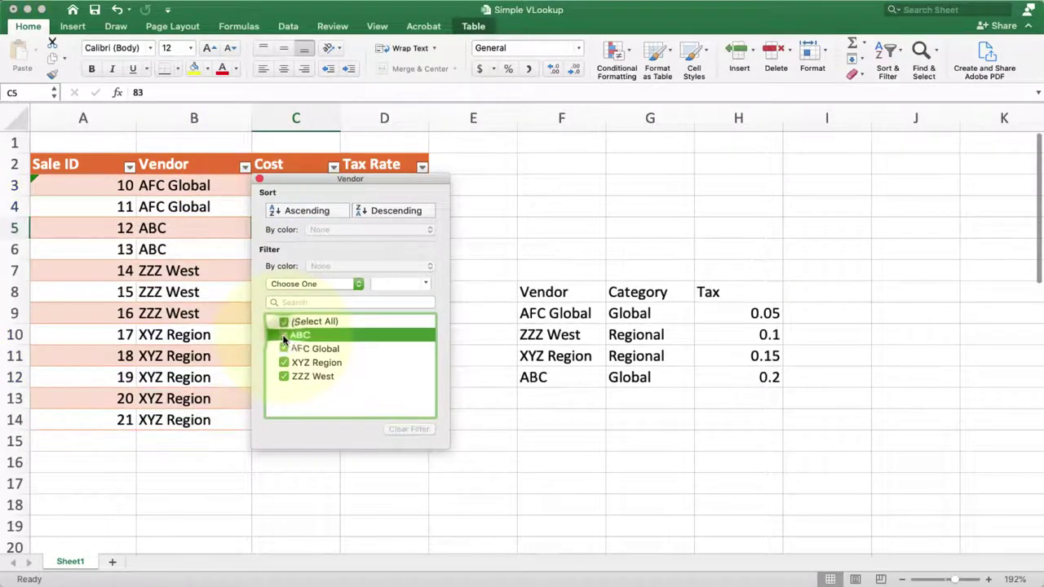
pyautogui.click(295, 210)
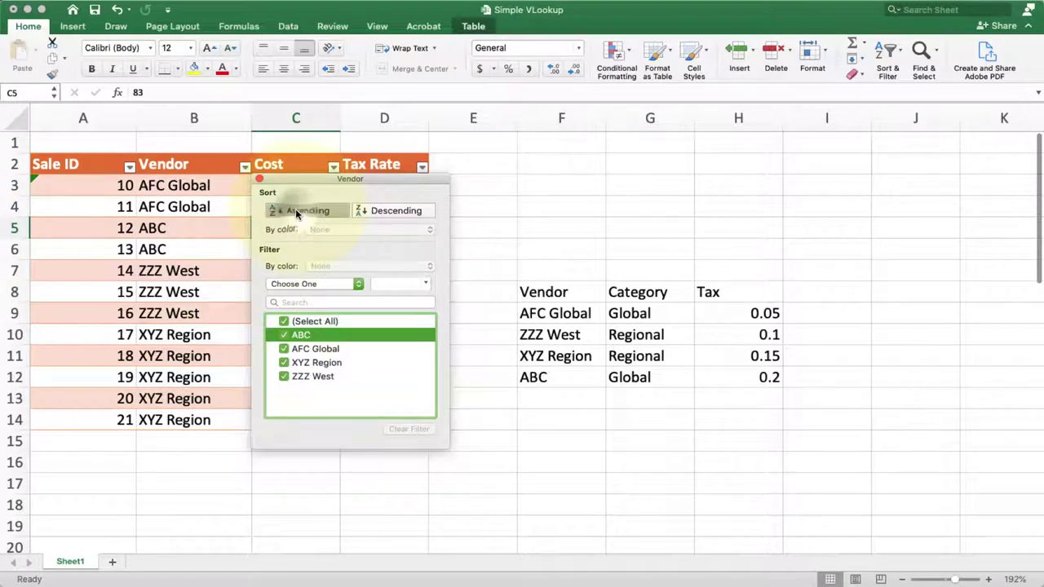
pyautogui.click(129, 168)
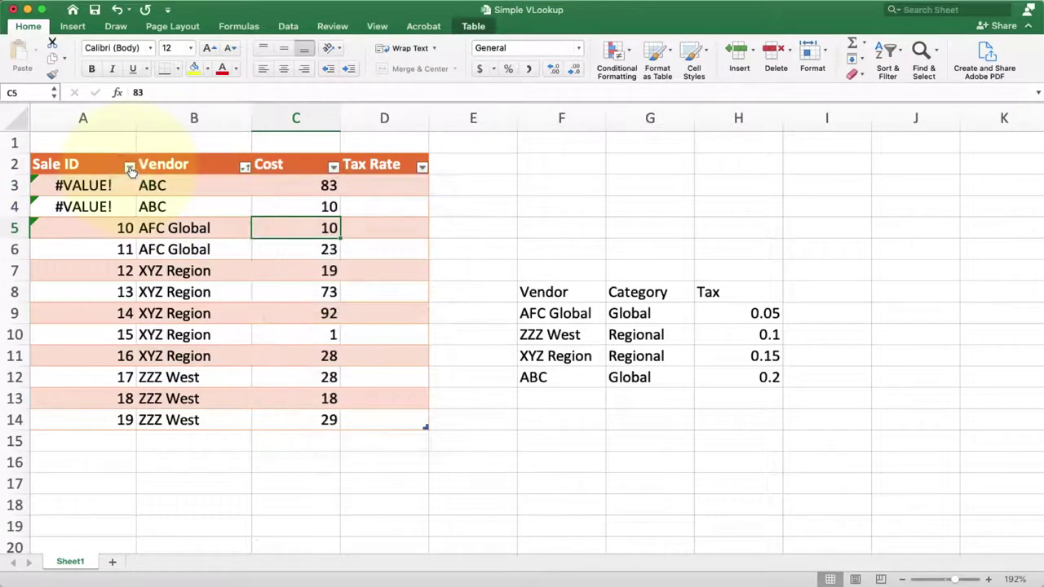
pyautogui.click(116, 10)
pyautogui.click(362, 188)
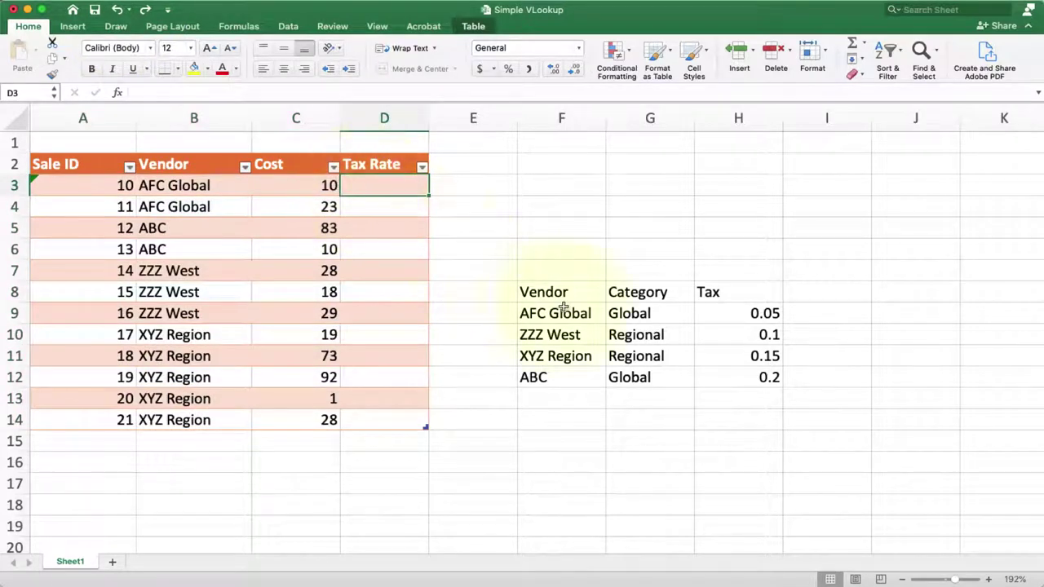
# Format the vendor tax data as a blue-styled table with headers.
pyautogui.moveTo(566, 294); pyautogui.dragTo(743, 385)
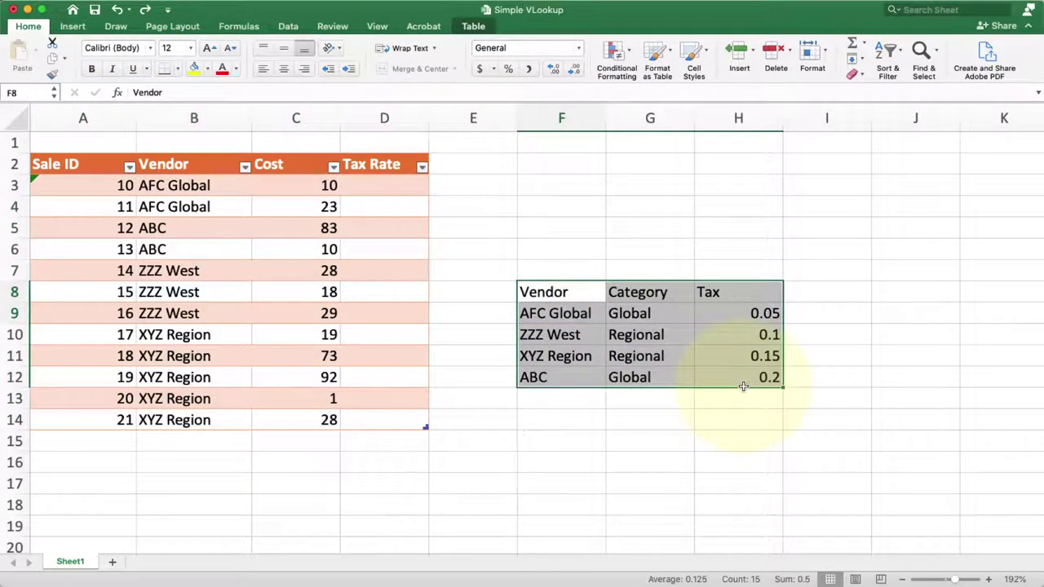
pyautogui.moveTo(389, 190); pyautogui.dragTo(390, 422)
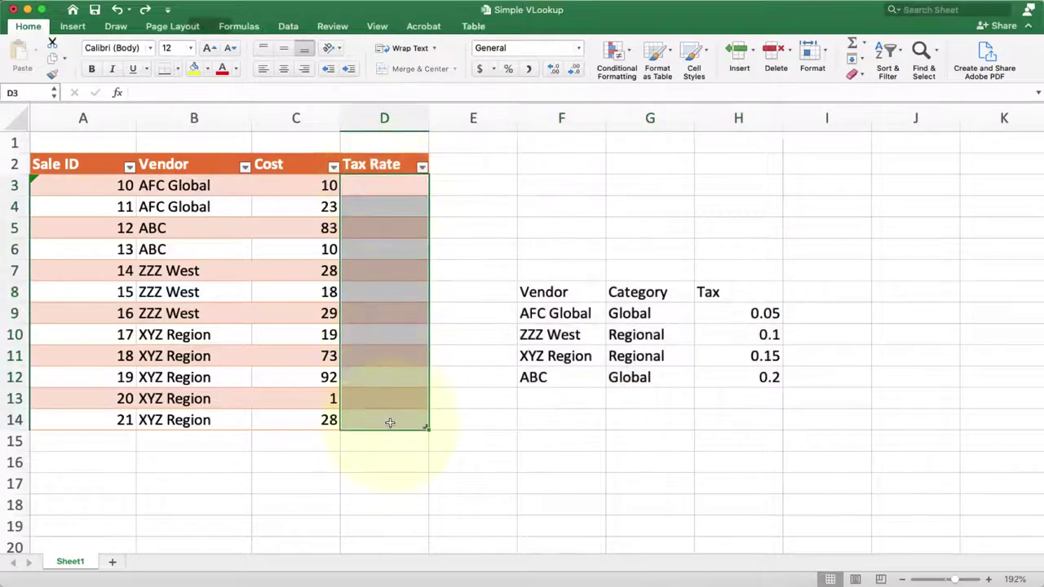
pyautogui.click(381, 188)
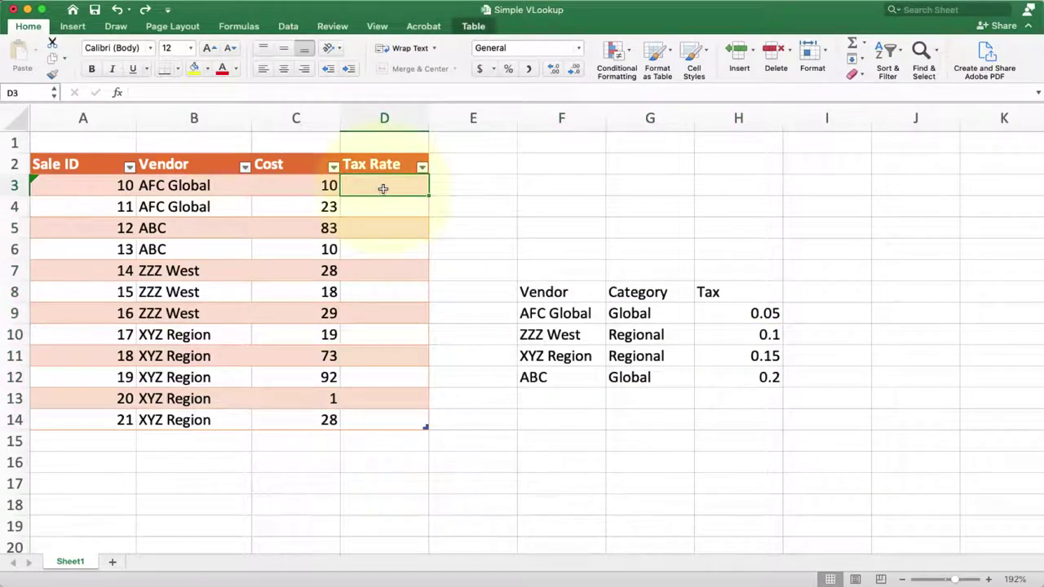
pyautogui.moveTo(536, 292); pyautogui.dragTo(716, 373)
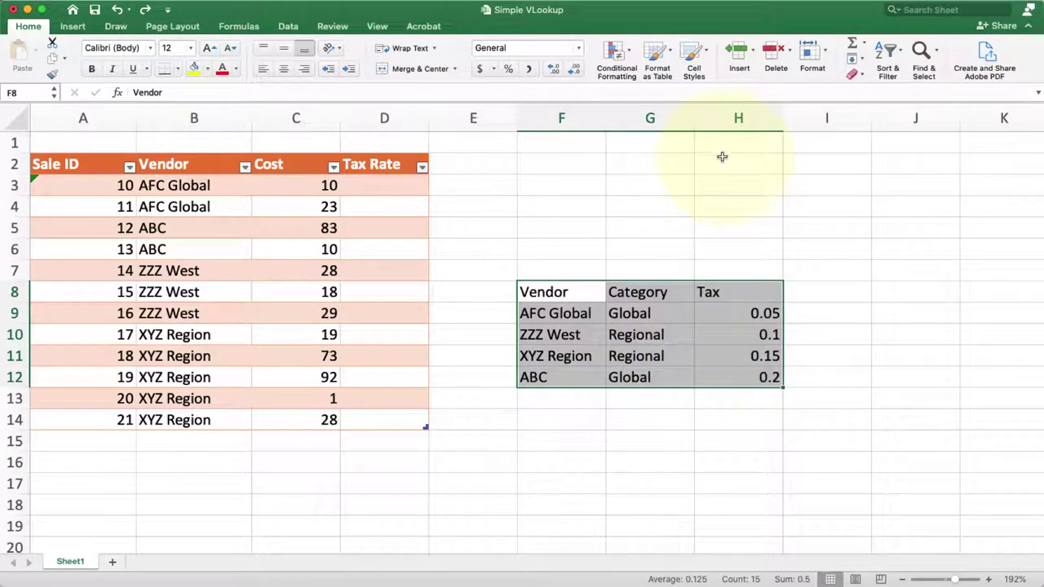
pyautogui.click(656, 50)
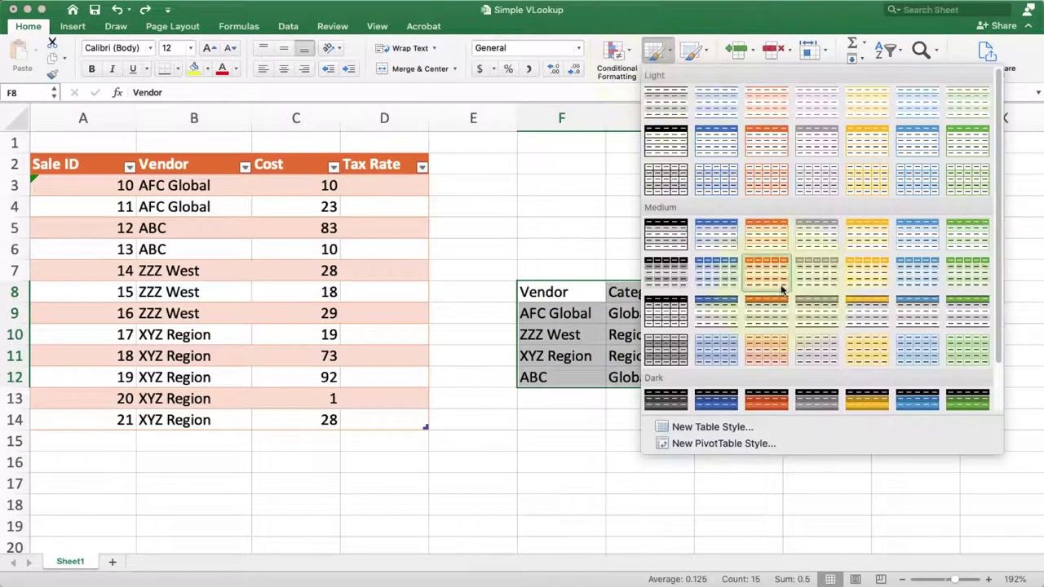
pyautogui.click(926, 274)
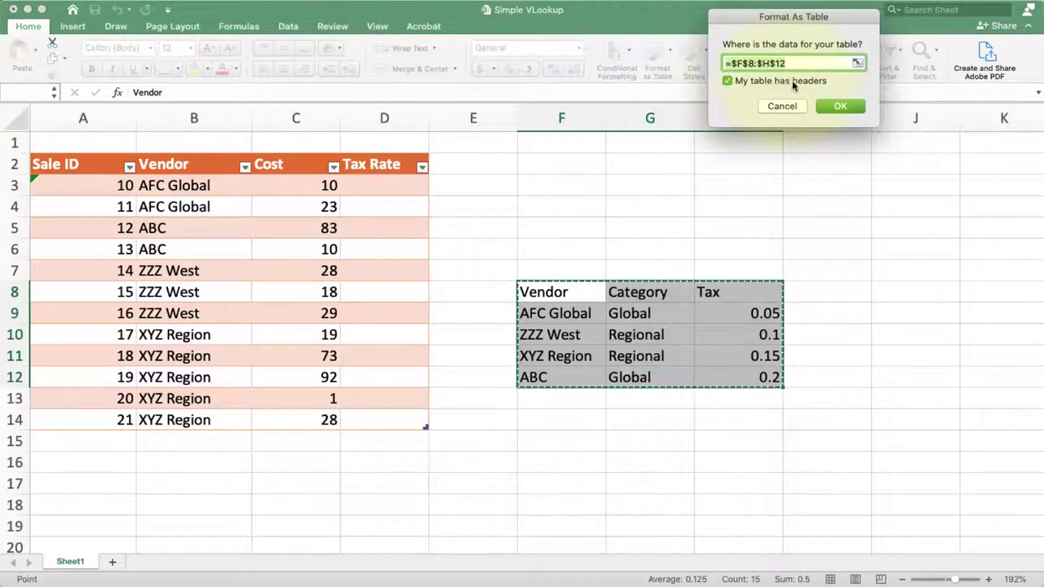
pyautogui.click(836, 106)
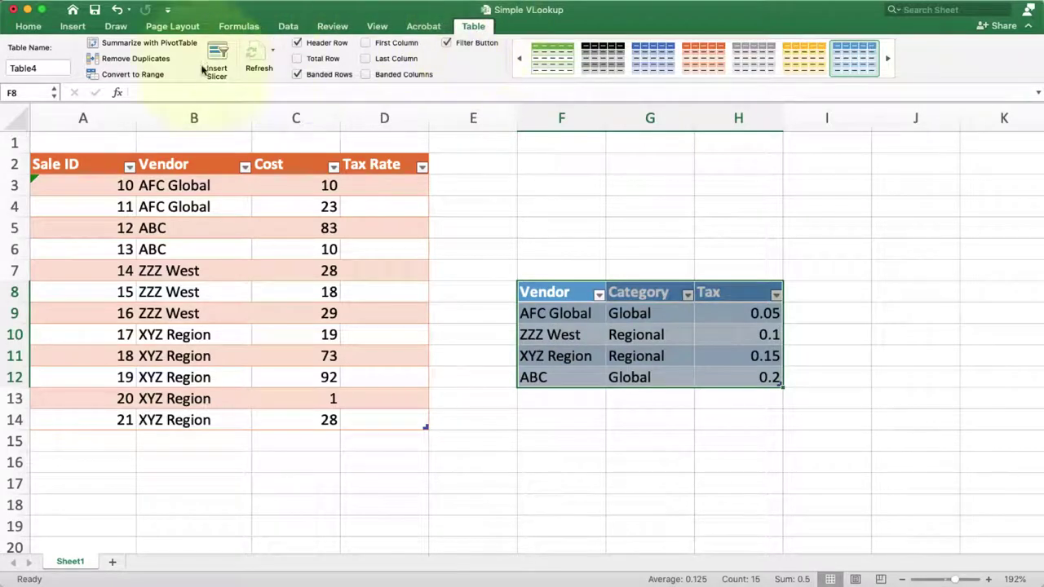
# Name the vendor table TableVendor.
pyautogui.click(42, 69)
pyautogui.write('Ve')
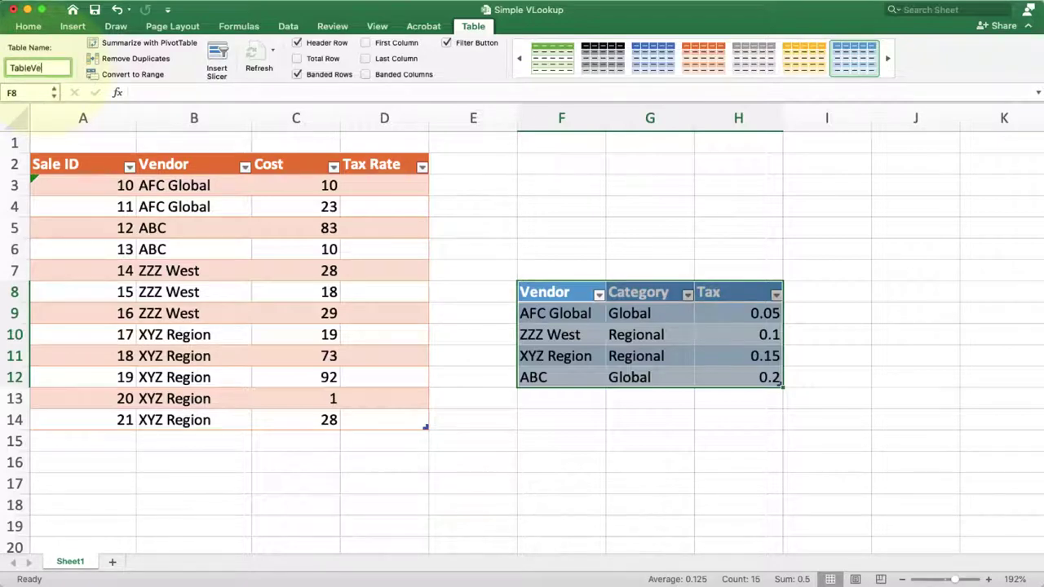
pyautogui.write('ndor')
pyautogui.press('Return')
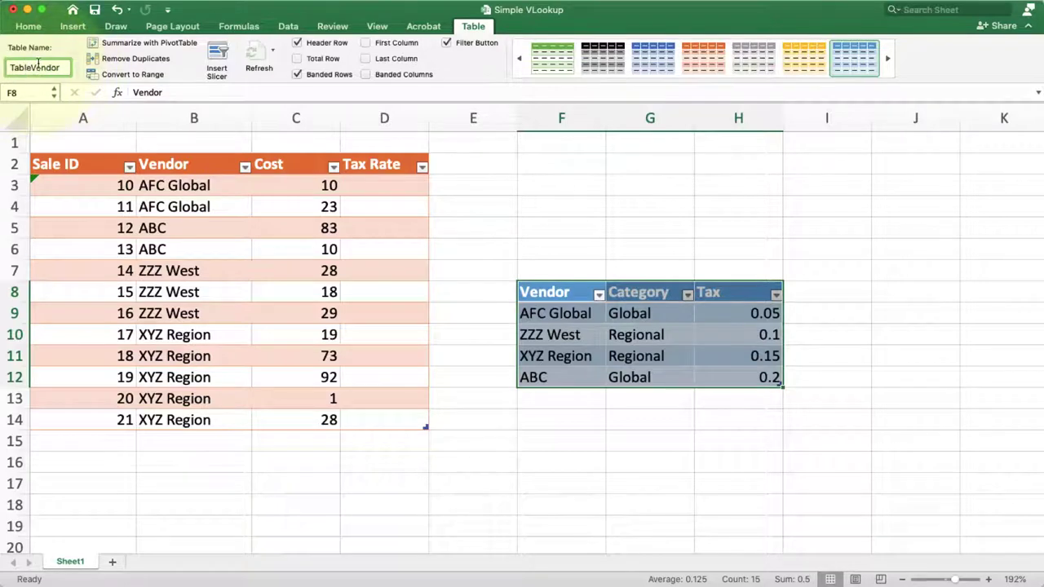
# Start a VLOOKUP in D3 using B3 as lookup value and TableVendor[#All] as range.
pyautogui.click(531, 199)
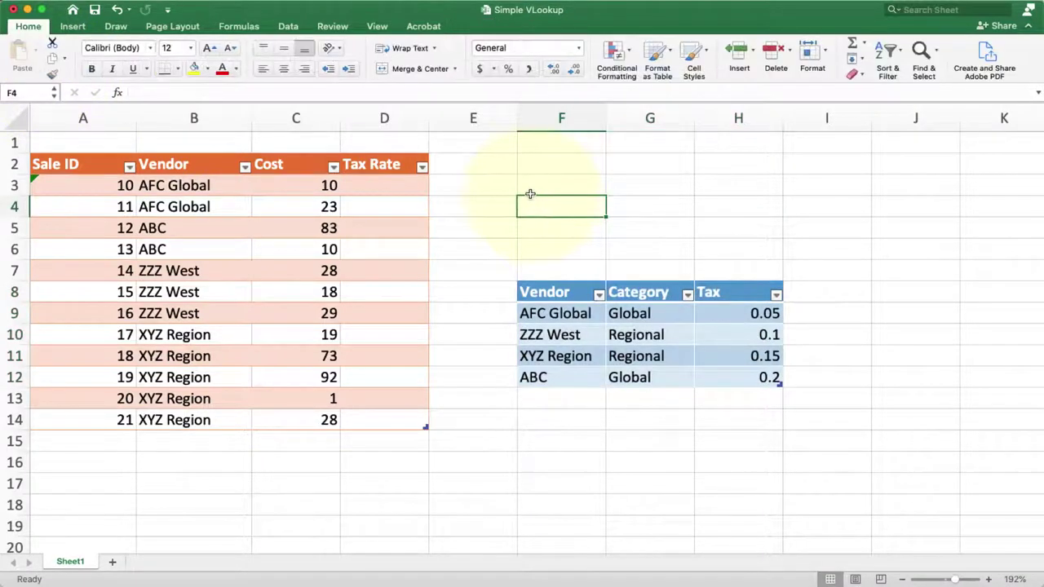
pyautogui.click(378, 187)
pyautogui.write('=')
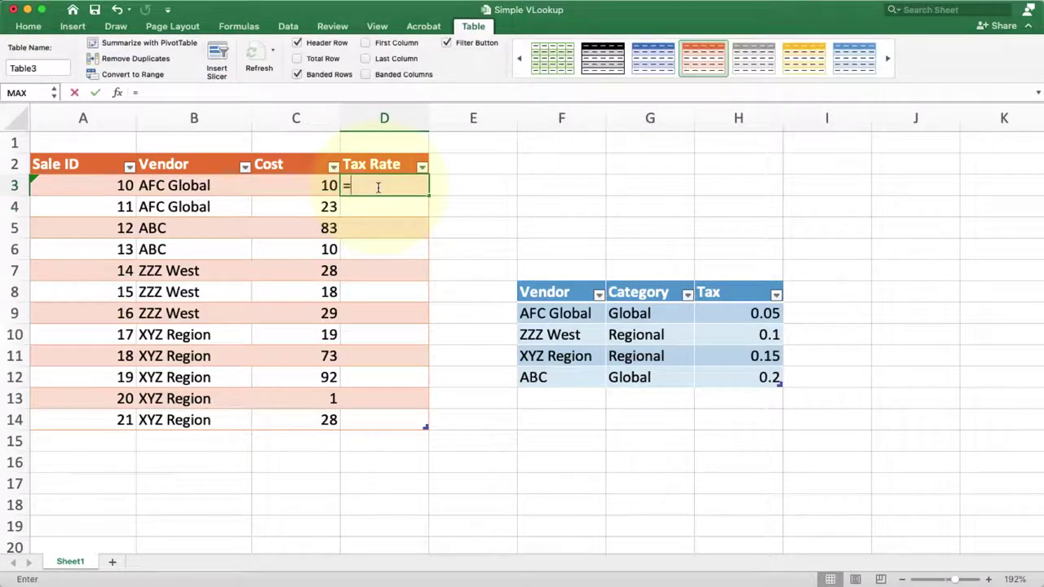
pyautogui.write('vlookup(')
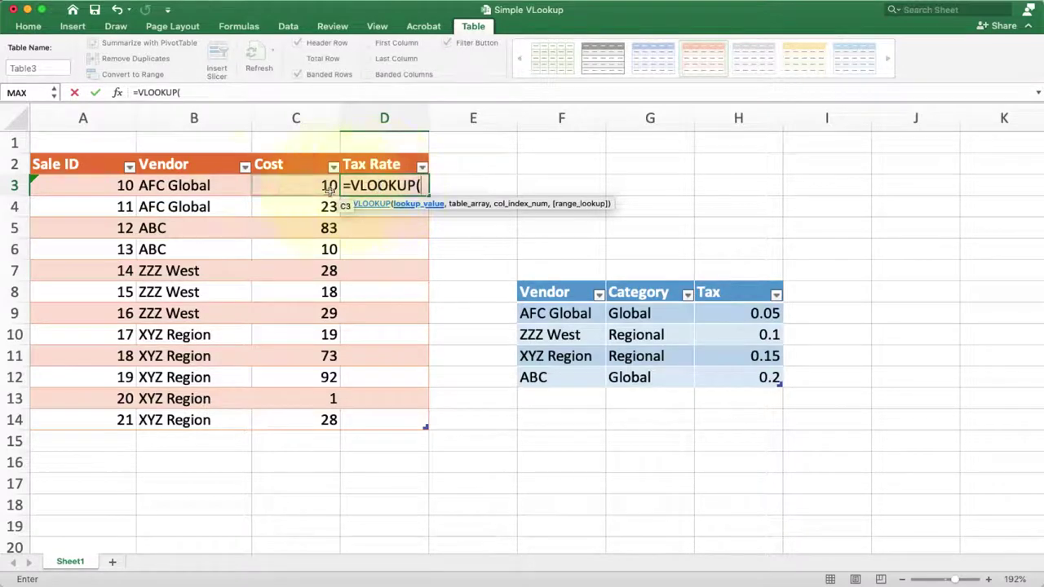
pyautogui.click(174, 186)
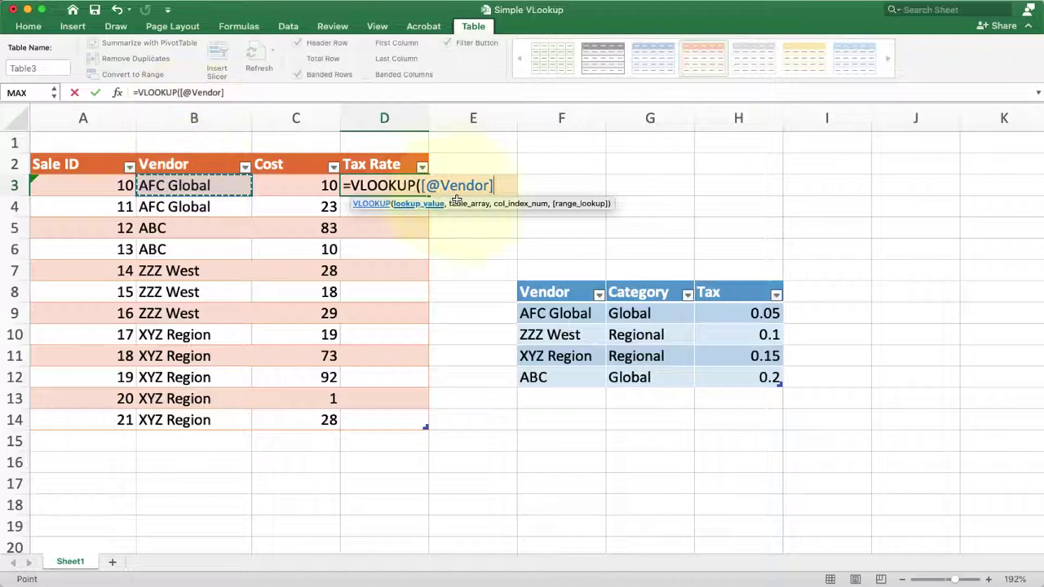
pyautogui.write(',')
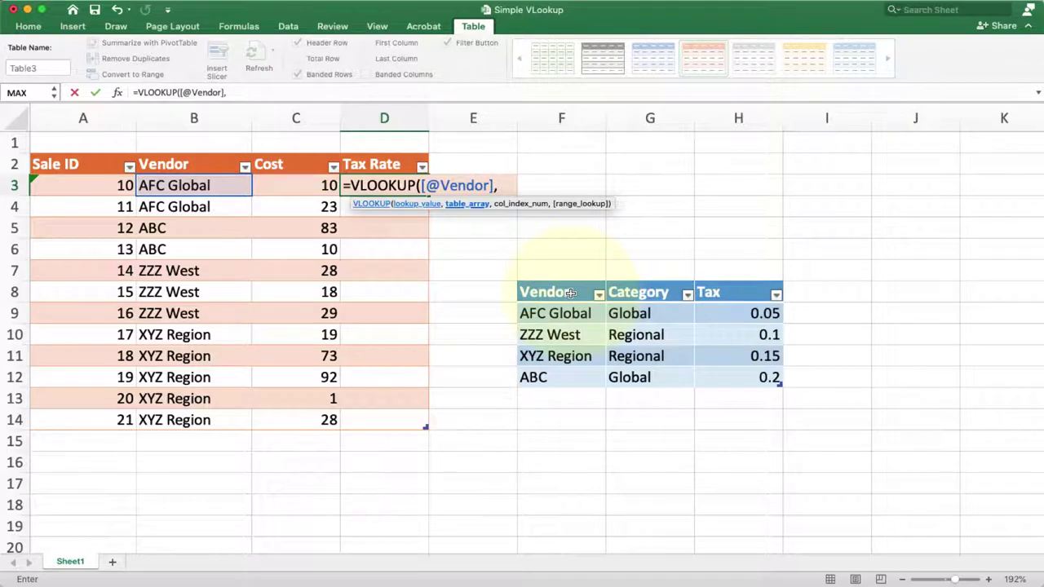
pyautogui.moveTo(559, 292)
pyautogui.mouseDown()
pyautogui.moveTo(703, 351)
pyautogui.moveTo(727, 372)
pyautogui.mouseUp()
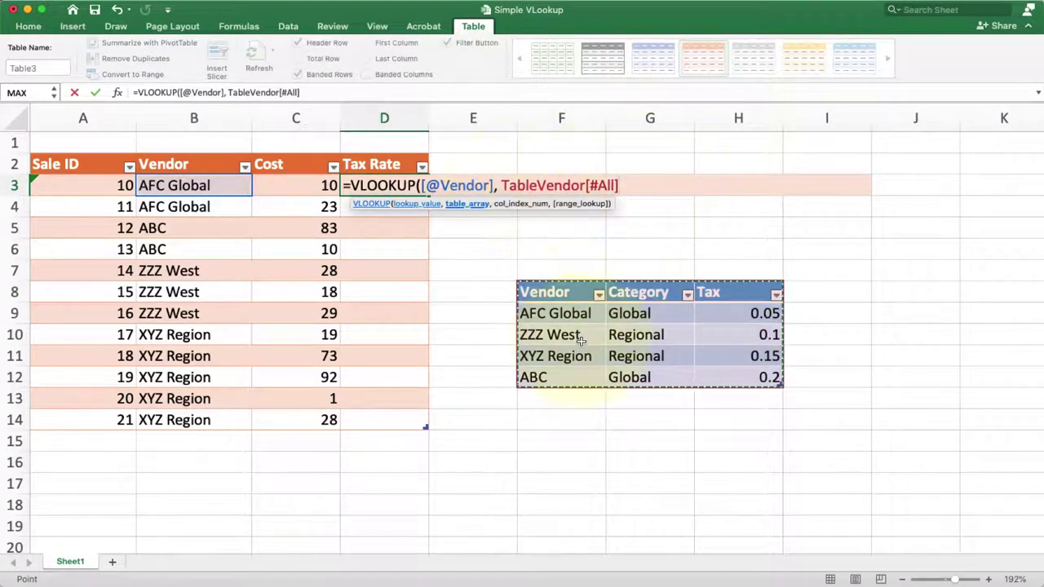
pyautogui.click(560, 334)
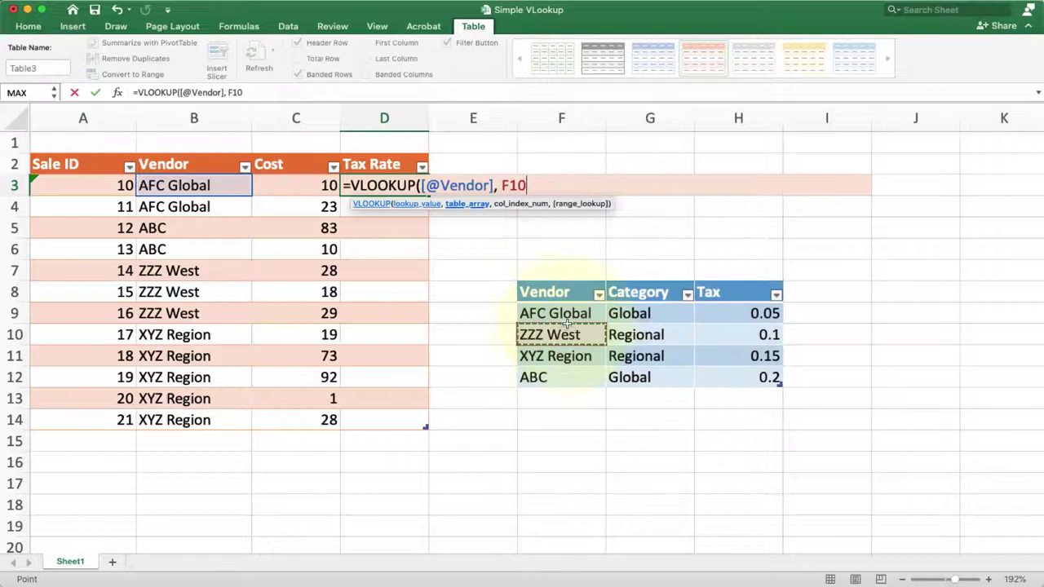
pyautogui.click(598, 317)
pyautogui.moveTo(598, 317); pyautogui.dragTo(644, 338)
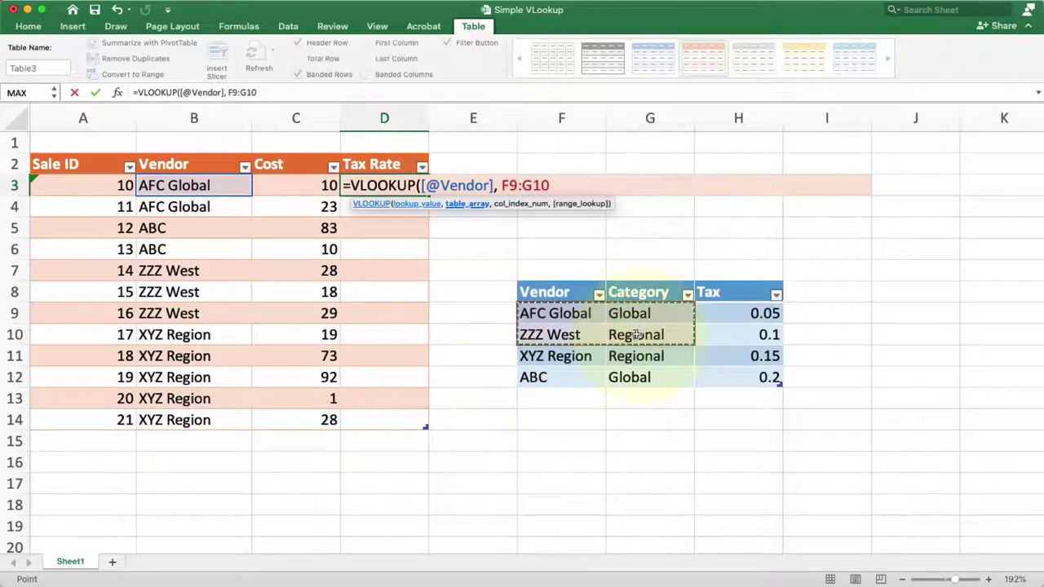
pyautogui.moveTo(578, 315)
pyautogui.mouseDown()
pyautogui.moveTo(755, 361)
pyautogui.moveTo(738, 375)
pyautogui.mouseUp()
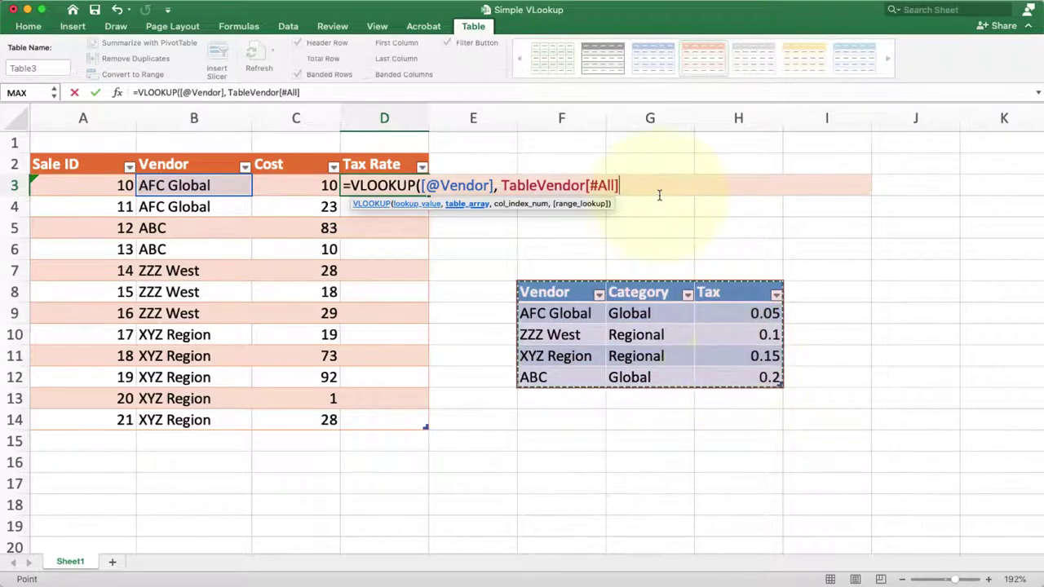
# Finish the VLOOKUP with column 3 and FALSE exact match, filling the Tax Rate column.
pyautogui.write(', 3')
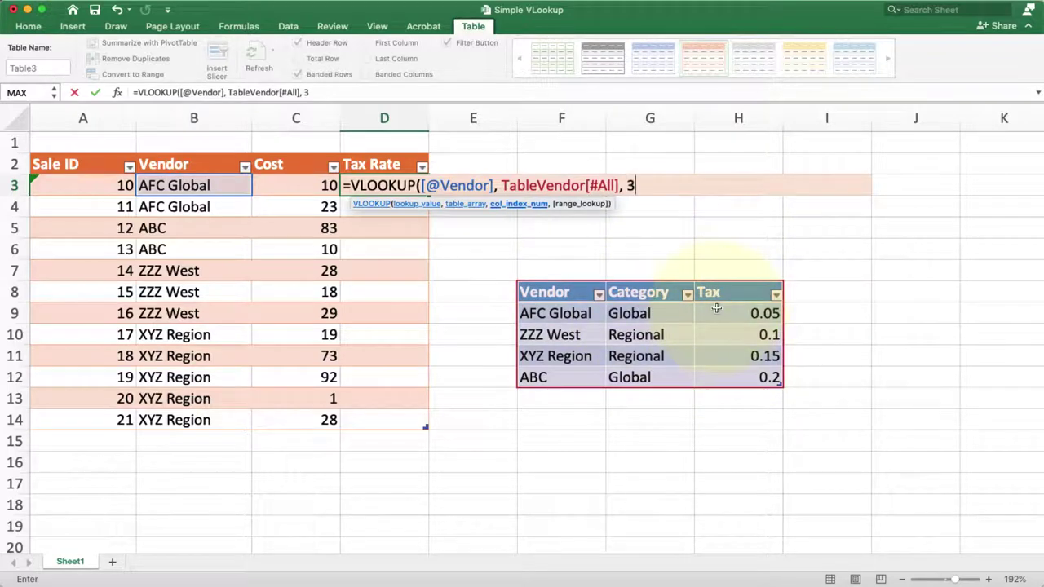
pyautogui.write(',')
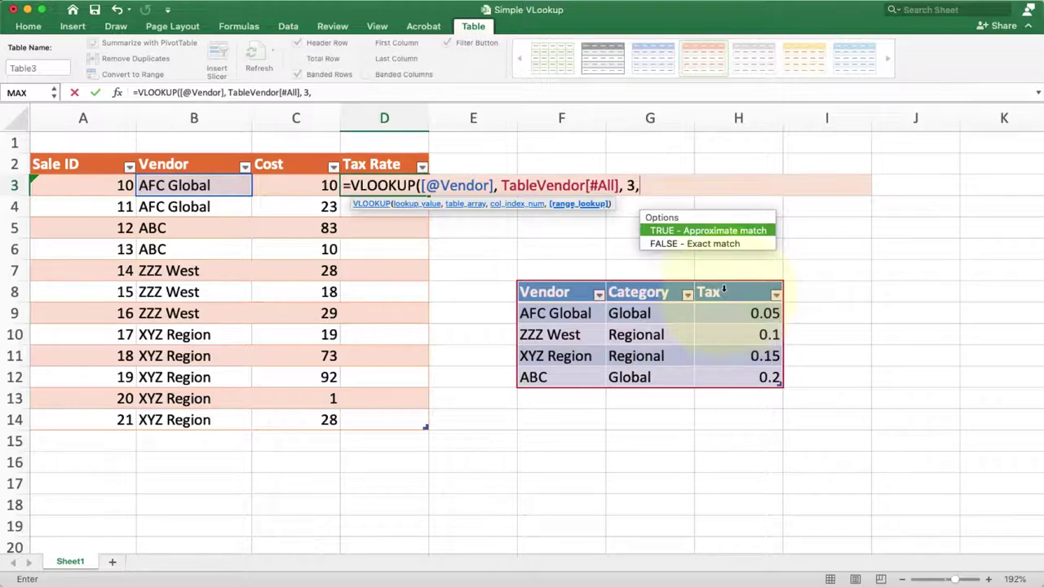
pyautogui.doubleClick(694, 248)
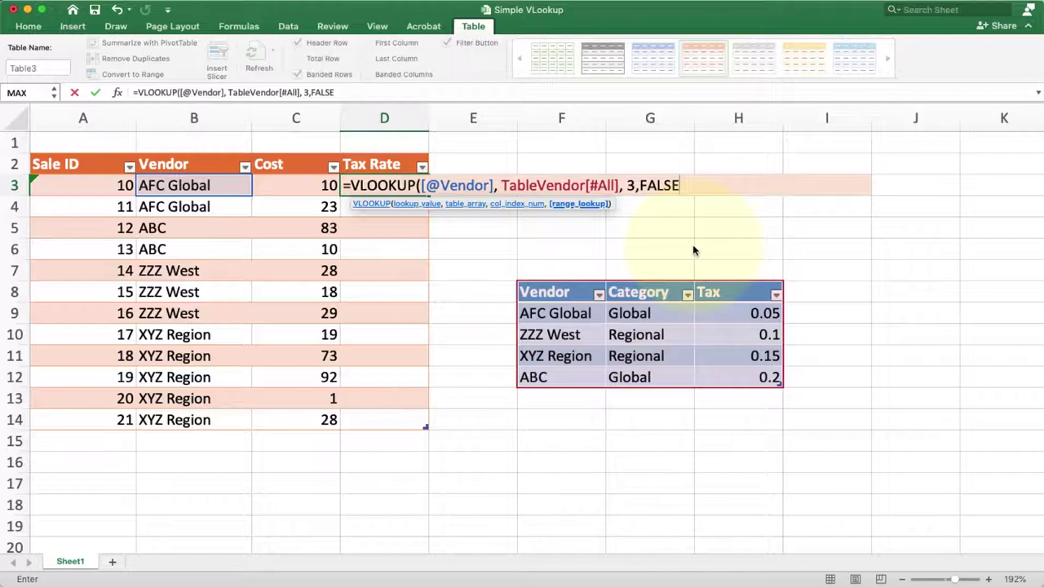
pyautogui.write(')')
pyautogui.press('Return')
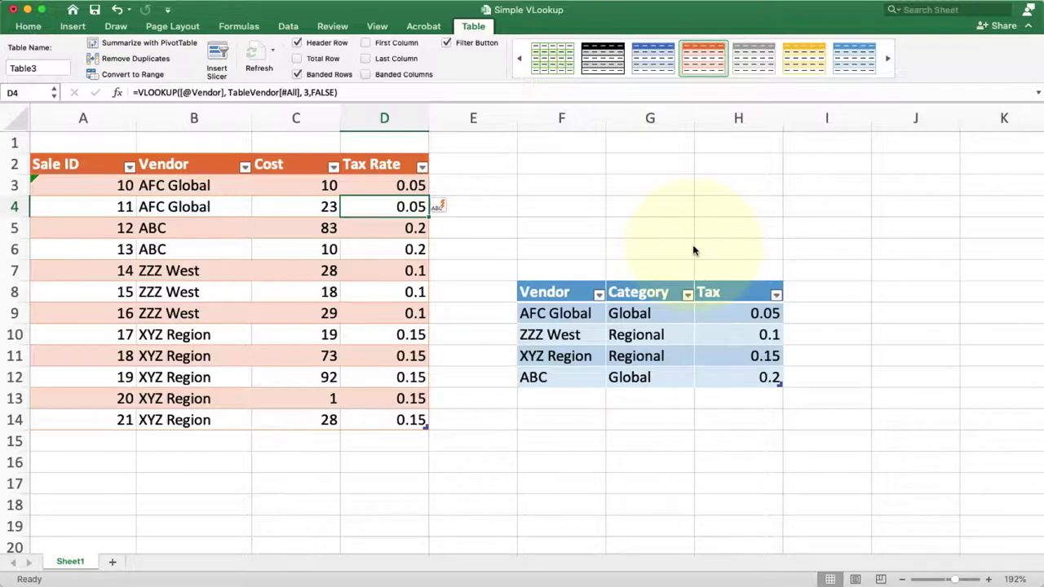
# Change AFC Global's tax rate in H9 to 6% and check the updated sales rows.
pyautogui.click(736, 311)
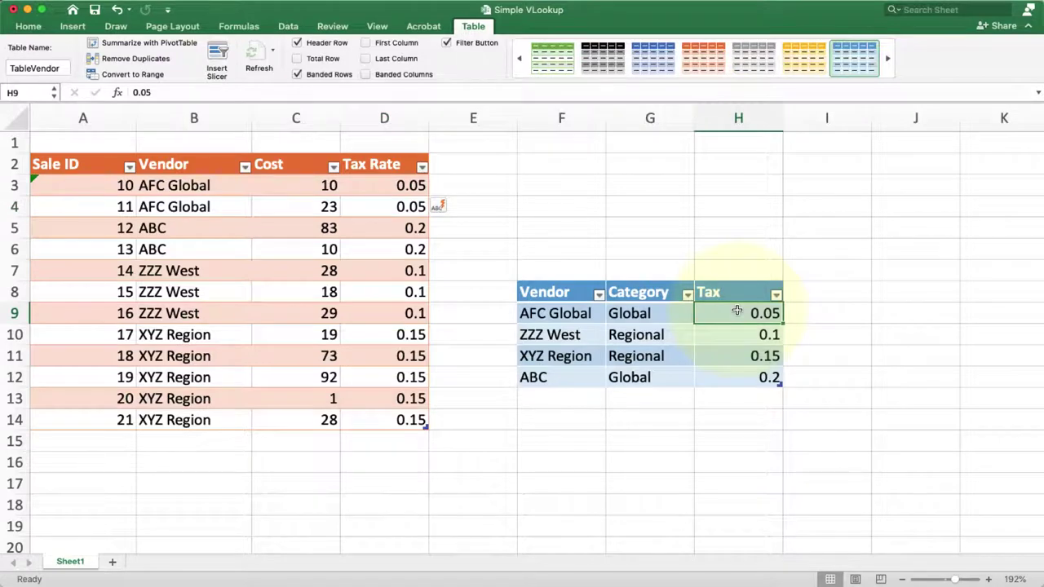
pyautogui.write('6%')
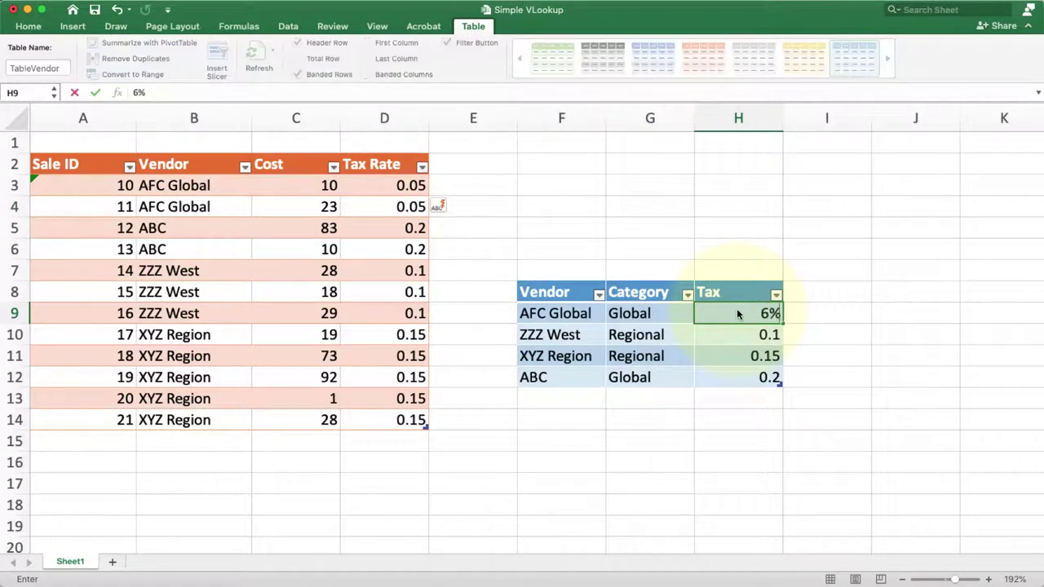
pyautogui.press('Return')
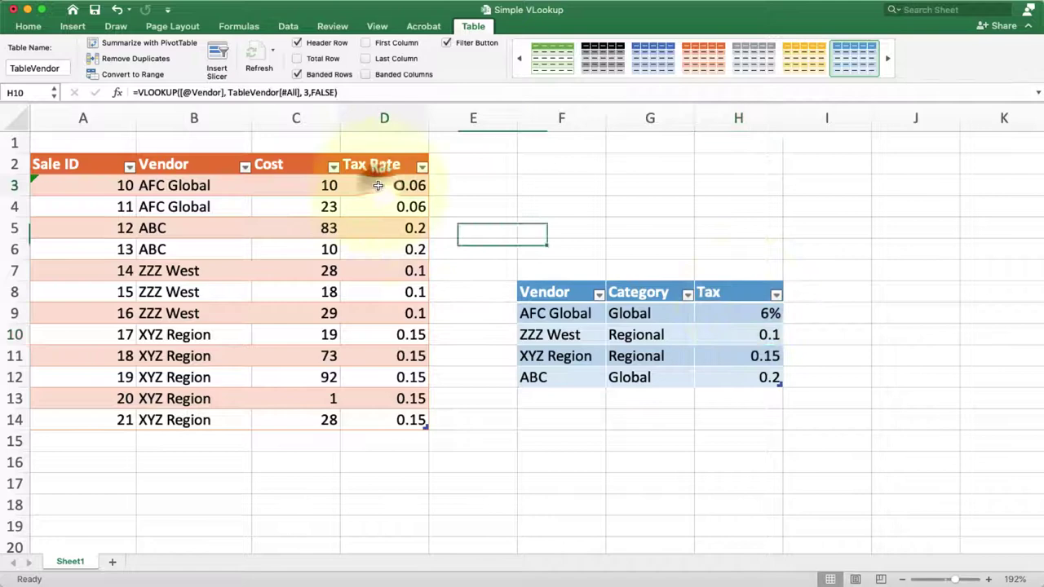
pyautogui.moveTo(376, 179); pyautogui.dragTo(378, 211)
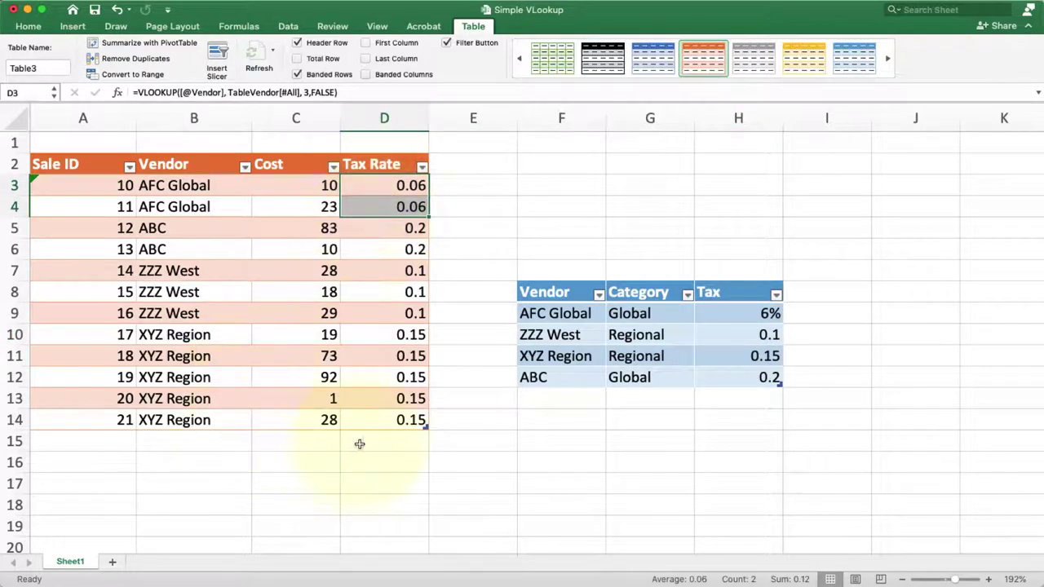
# Add sale 22 for RED Company, whose Tax Rate shows #N/A.
pyautogui.click(376, 419)
pyautogui.press('Tab')
pyautogui.write('22')
pyautogui.press('Tab')
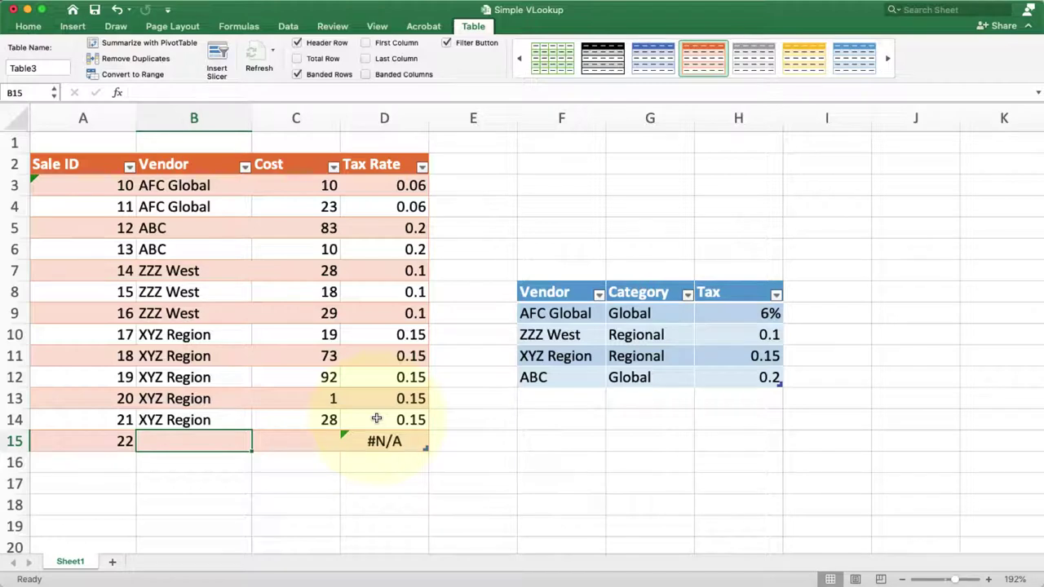
pyautogui.write('RED Compan')
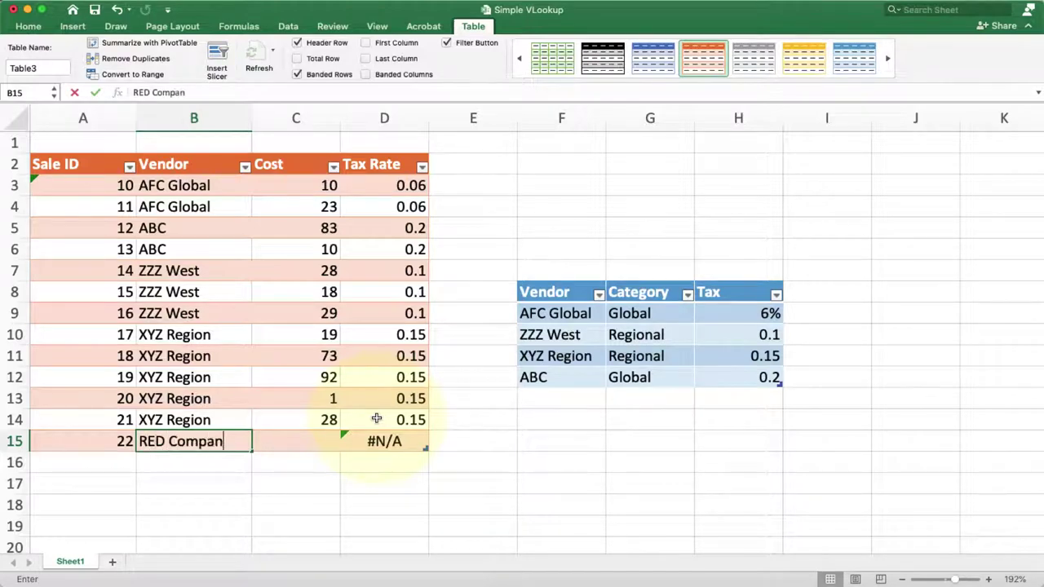
pyautogui.write('y')
pyautogui.press('Tab')
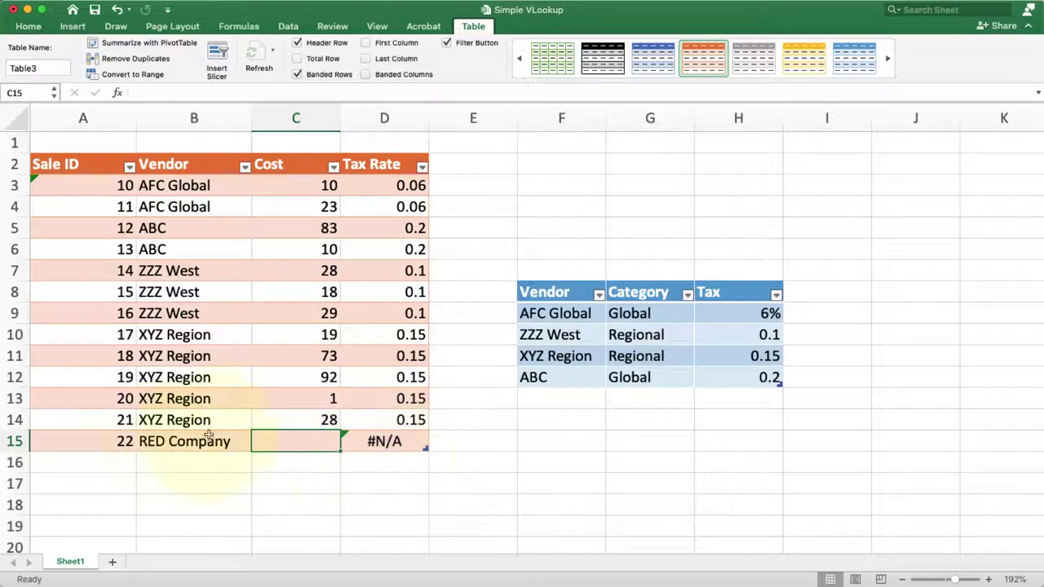
# Add RED Company to the vendor table with category Global and 8% tax.
pyautogui.click(743, 377)
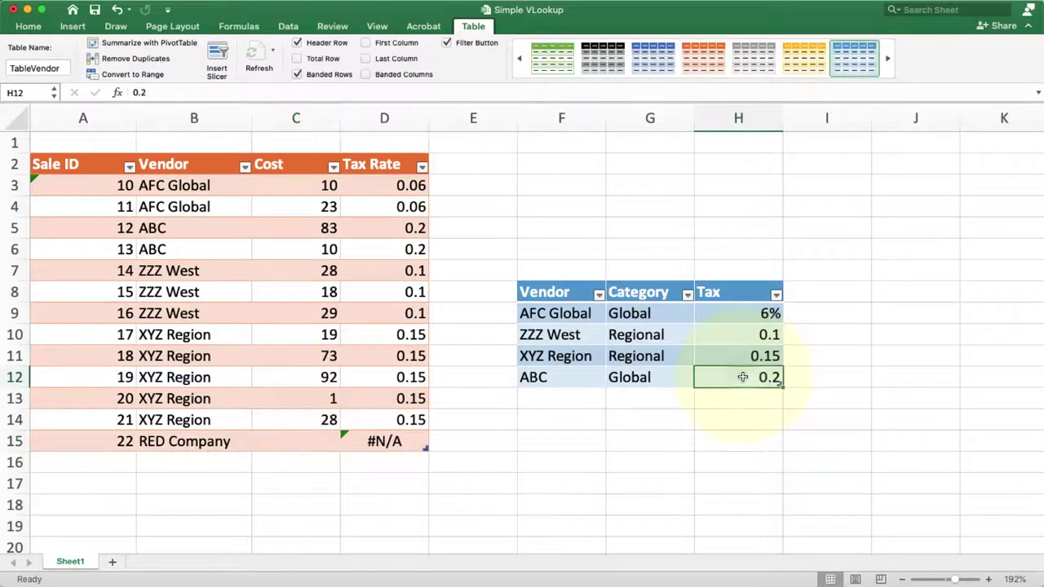
pyautogui.press('Tab')
pyautogui.write('RE')
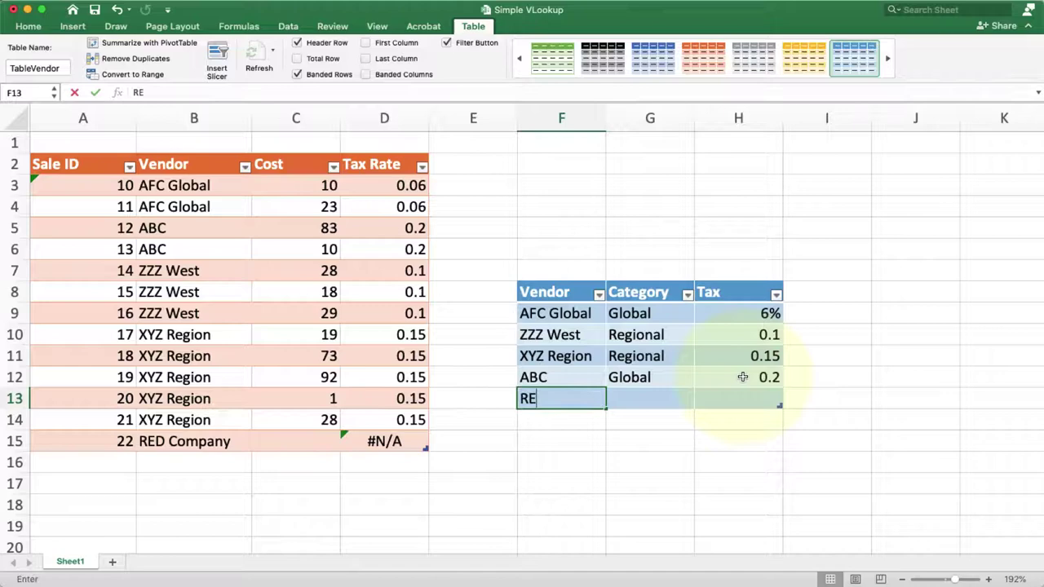
pyautogui.write('D Company')
pyautogui.press('Tab')
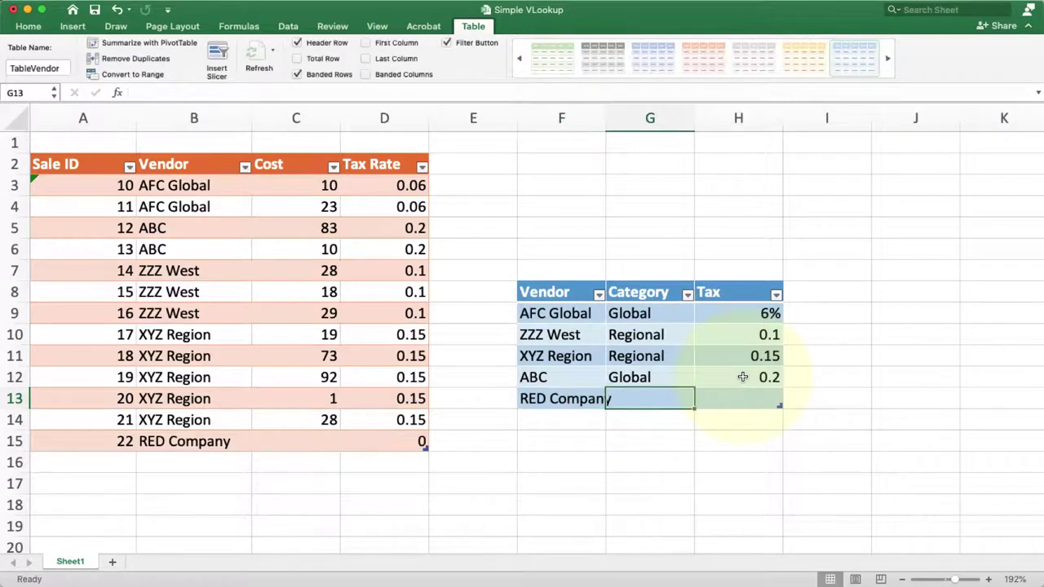
pyautogui.write('Global')
pyautogui.press('Tab')
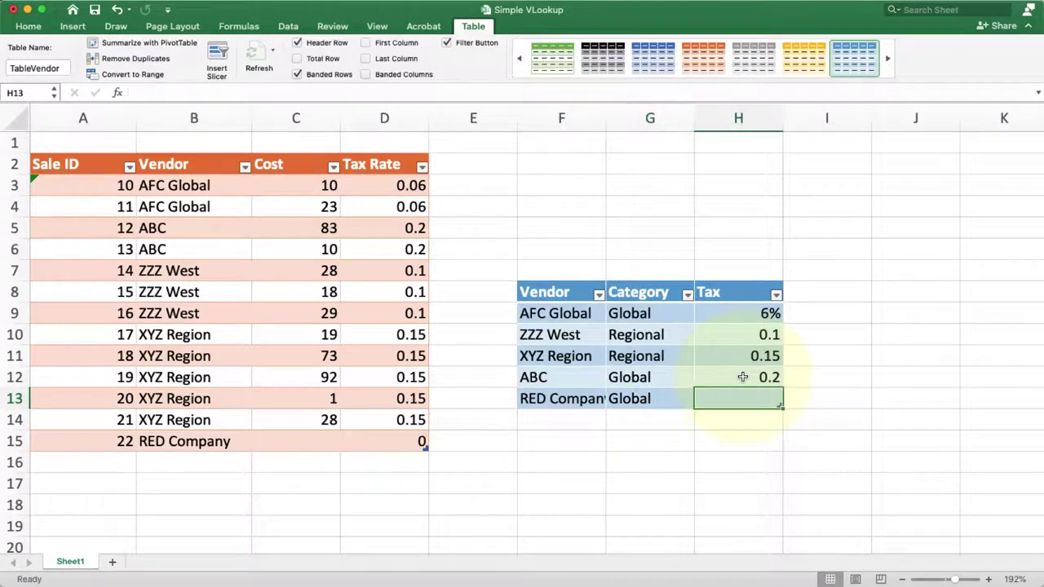
pyautogui.write('8%')
pyautogui.click(743, 378)
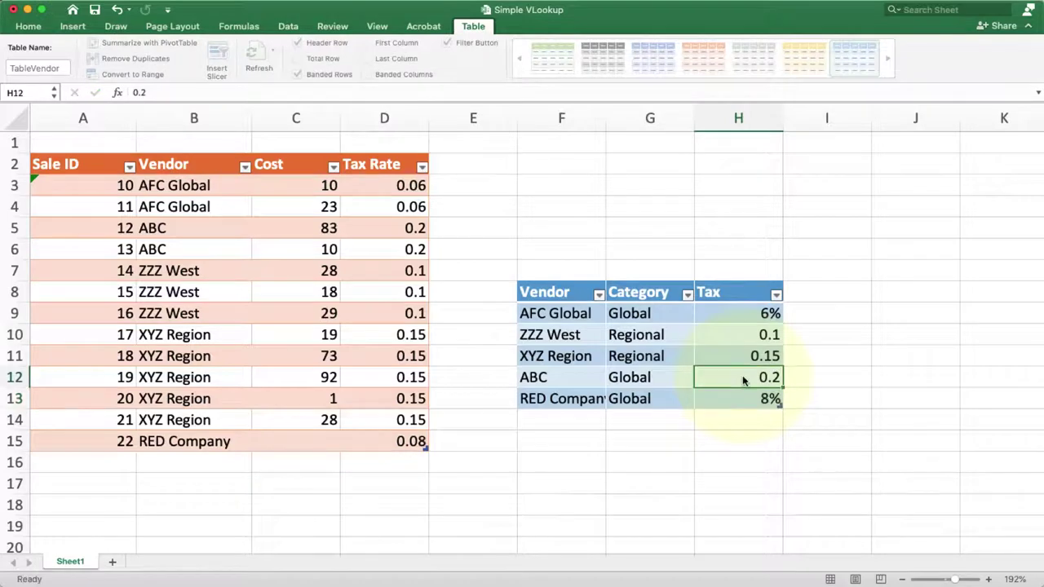
# Enter a cost of 1 for sale 22.
pyautogui.click(310, 445)
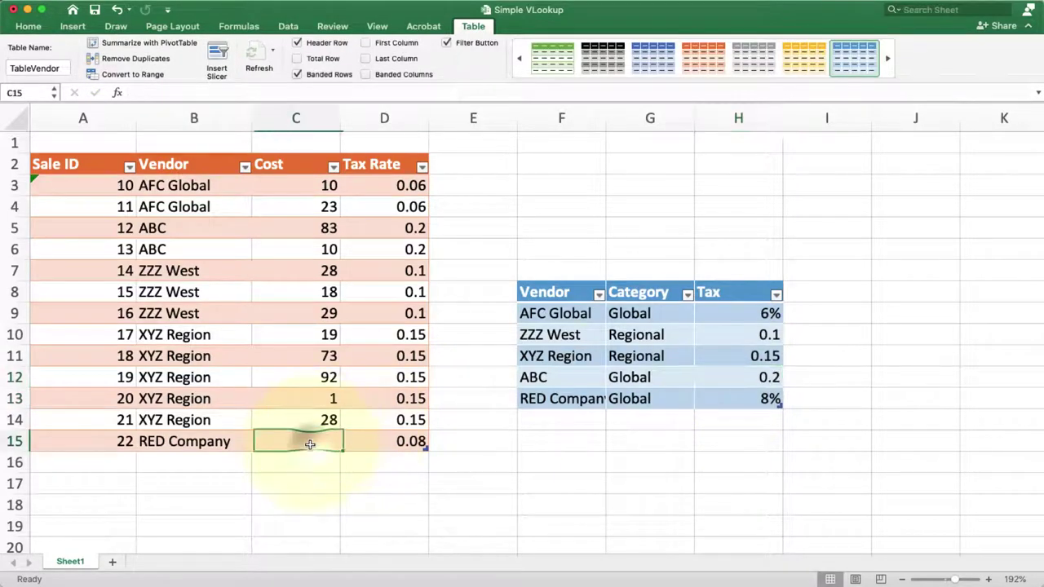
pyautogui.write('1')
pyautogui.click(335, 395)
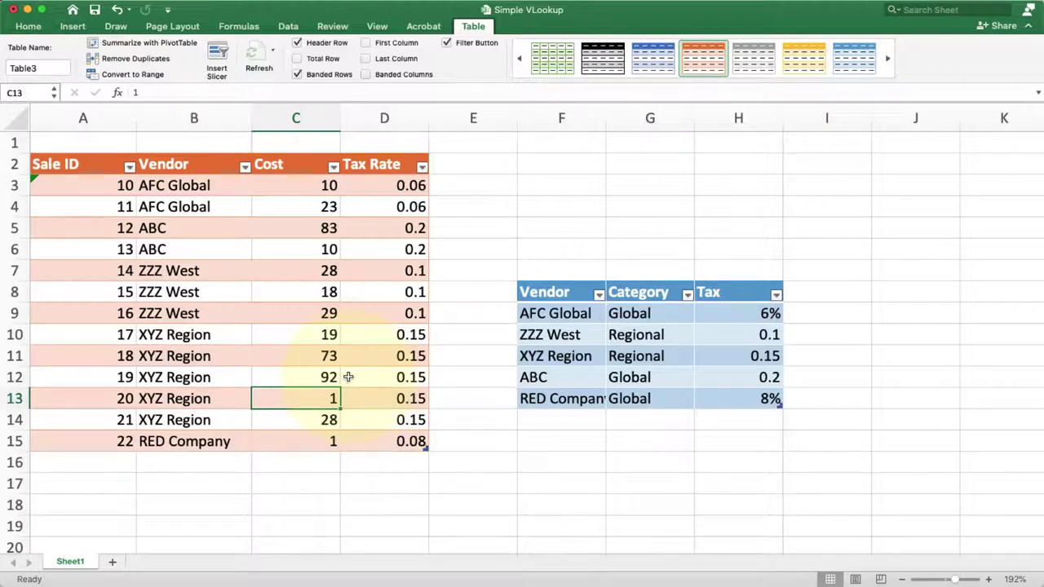
pyautogui.click(245, 167)
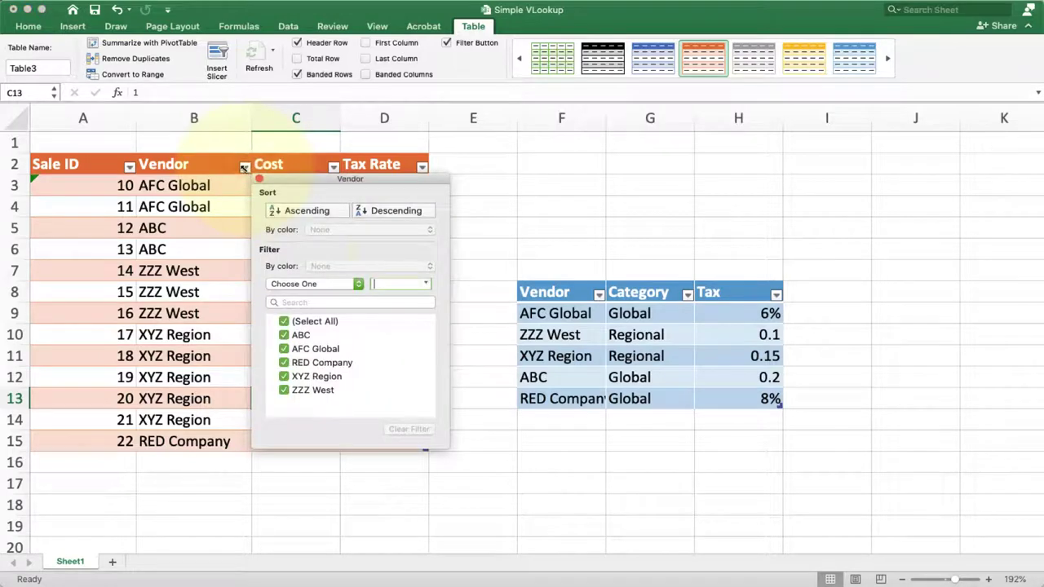
pyautogui.click(289, 213)
pyautogui.click(163, 224)
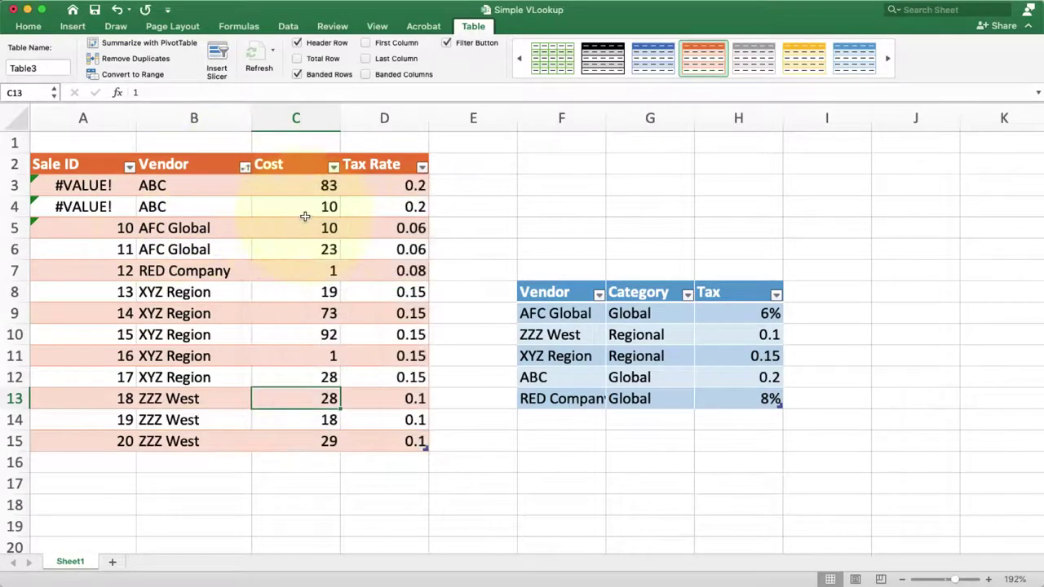
pyautogui.moveTo(310, 187); pyautogui.dragTo(294, 285)
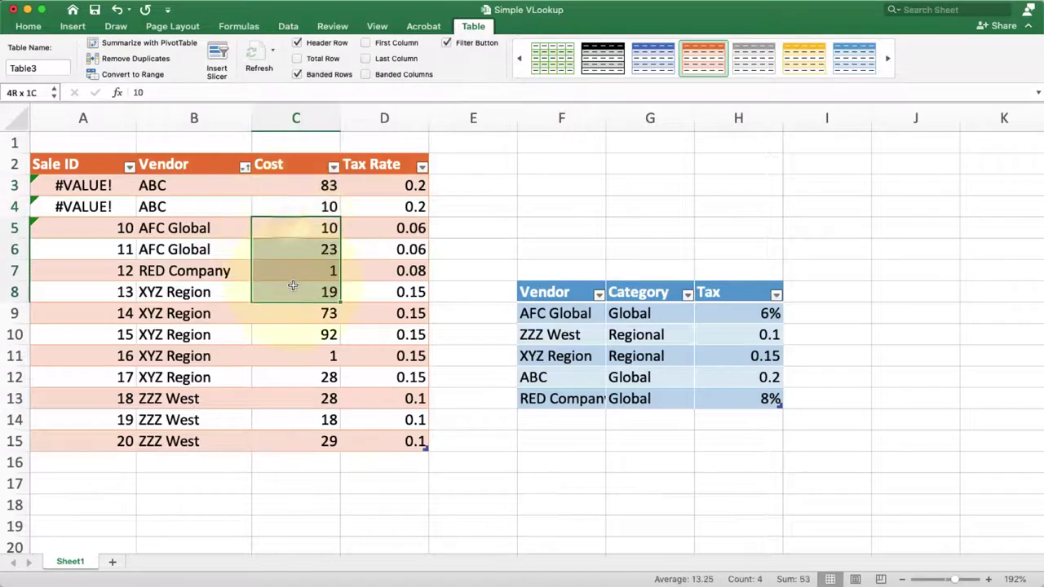
pyautogui.click(116, 9)
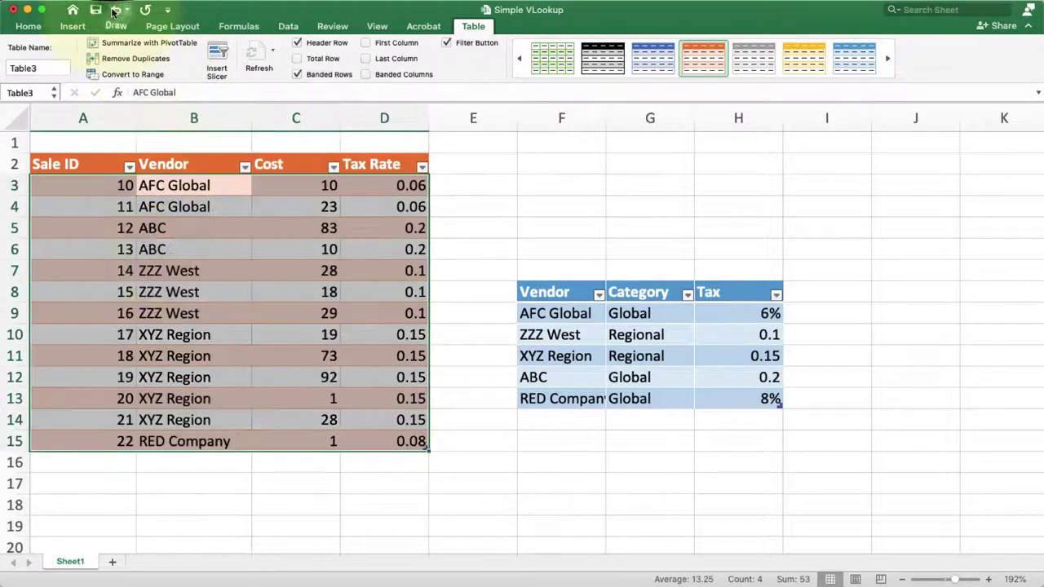
pyautogui.click(214, 321)
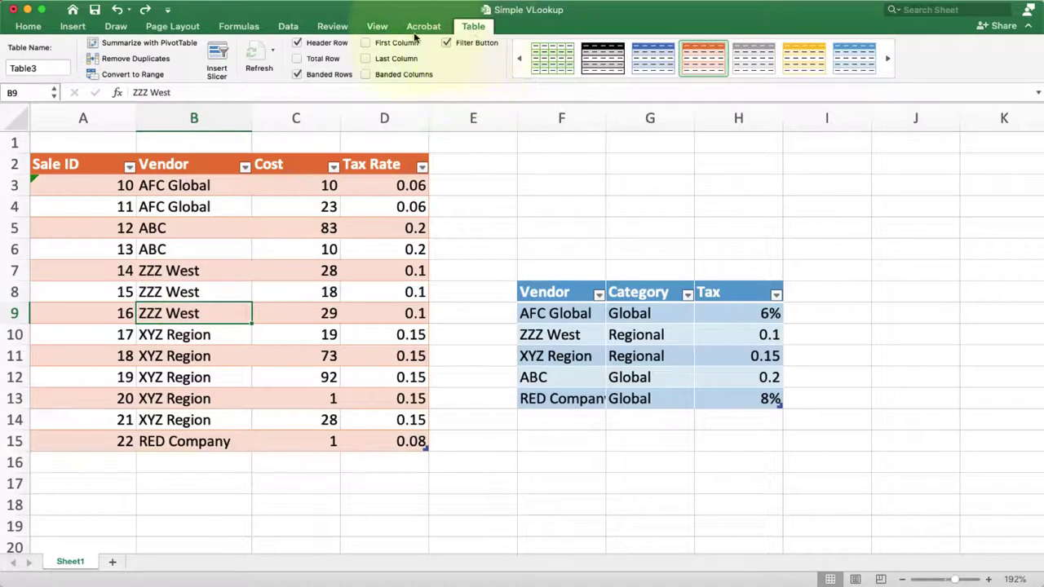
# Insert a PivotTable from the sales table at cell A17 on the existing worksheet.
pyautogui.click(192, 46)
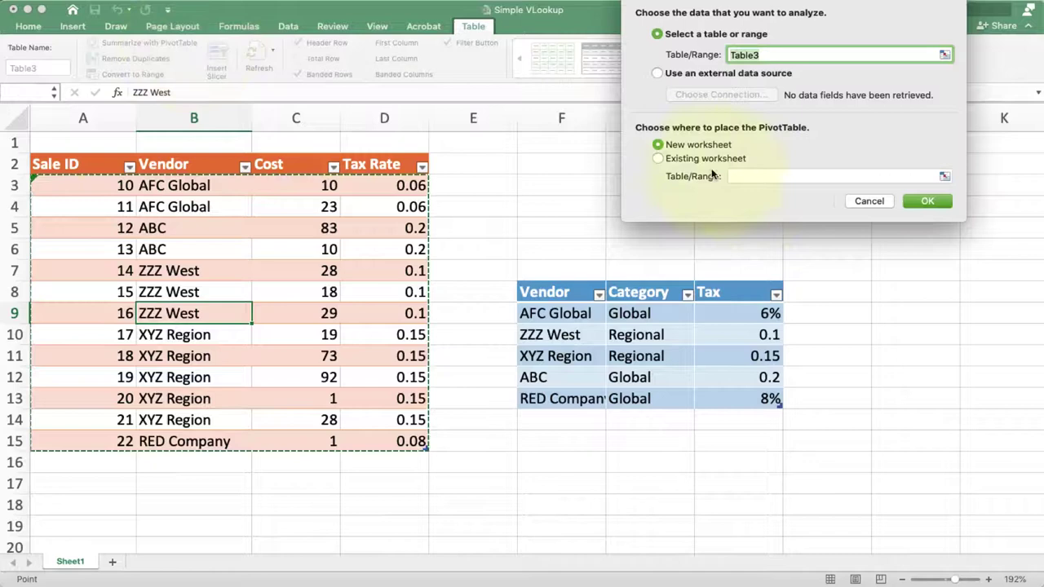
pyautogui.click(659, 159)
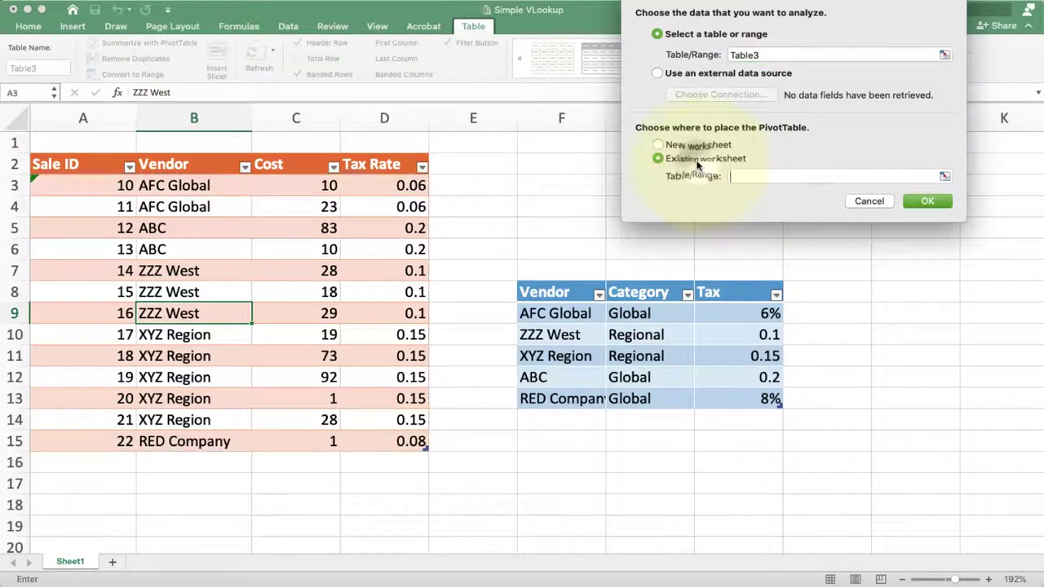
pyautogui.click(76, 489)
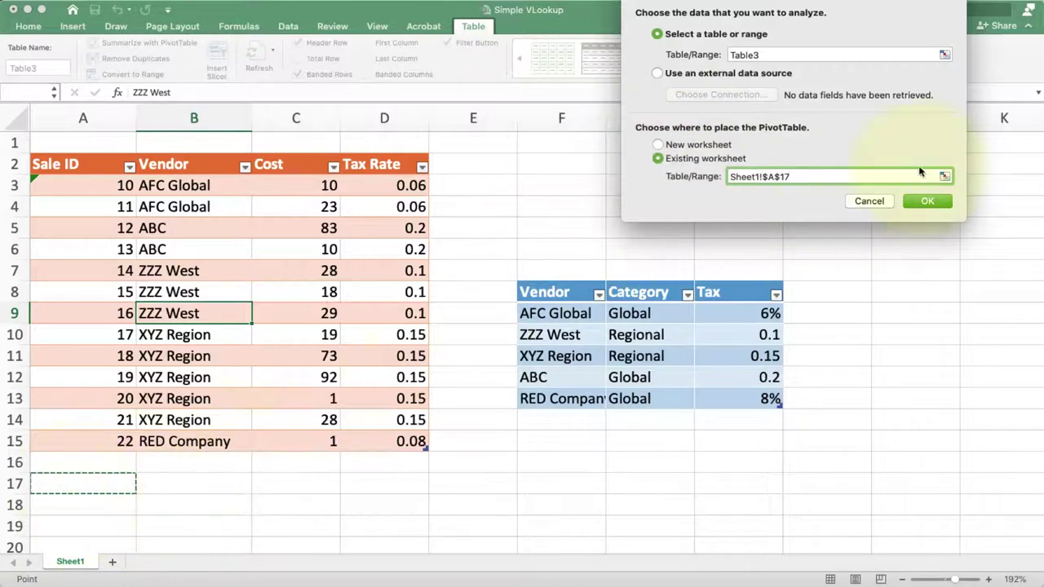
pyautogui.click(928, 201)
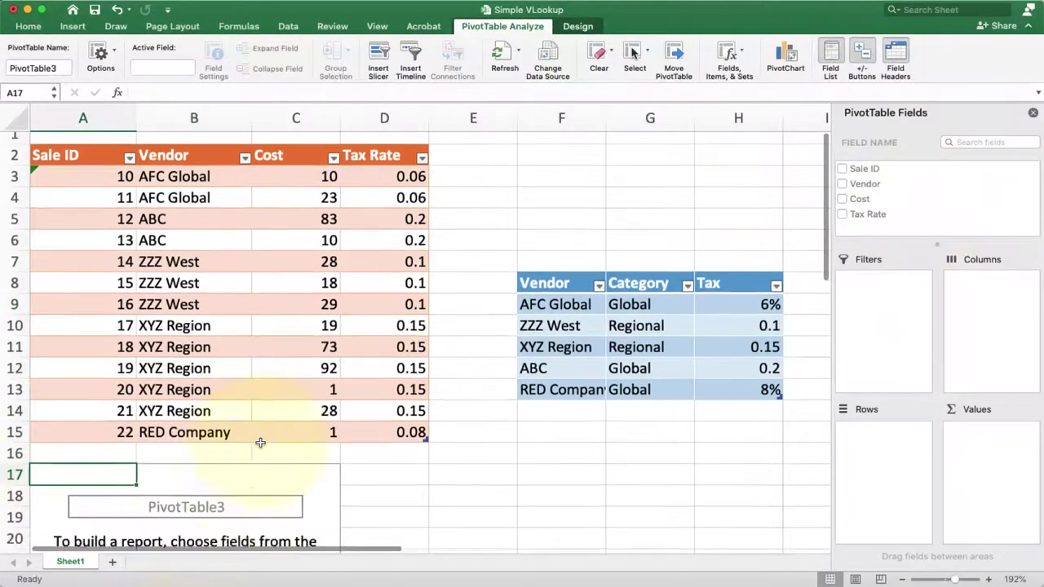
# Add Cost to the PivotTable values and confirm the Sum of Cost is 415.
pyautogui.scroll(-3, 260, 443)
pyautogui.scroll(-3, 260, 443)
pyautogui.scroll(1, 285, 395)
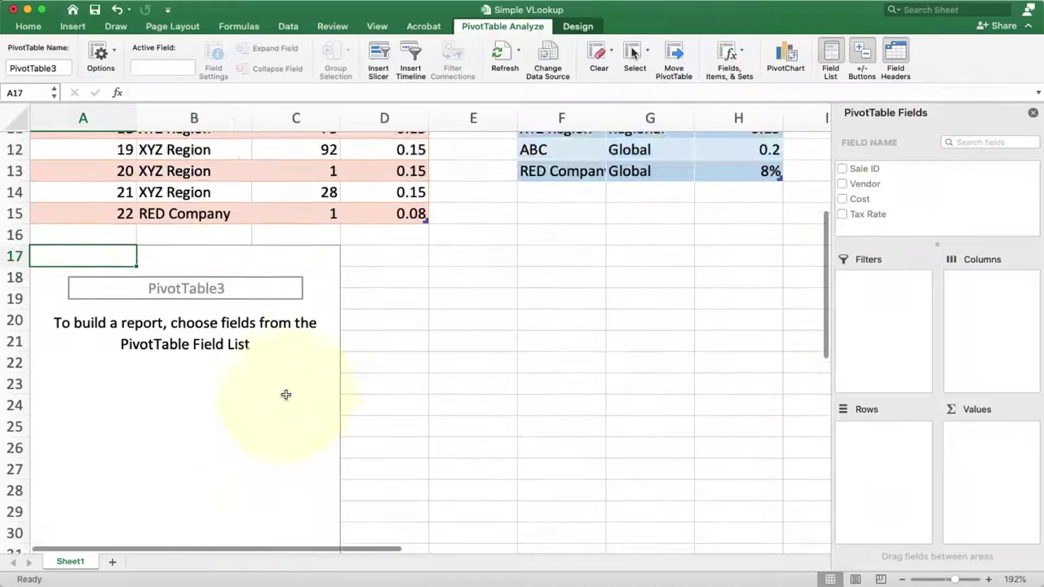
pyautogui.scroll(2, 284, 395)
pyautogui.scroll(2, 284, 395)
pyautogui.scroll(1, 286, 395)
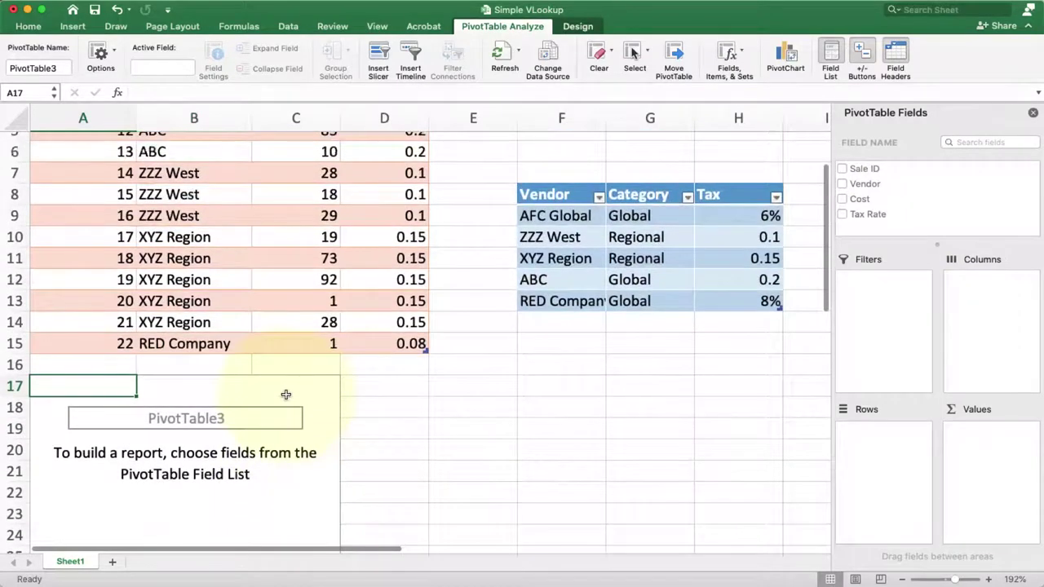
pyautogui.scroll(1, 286, 395)
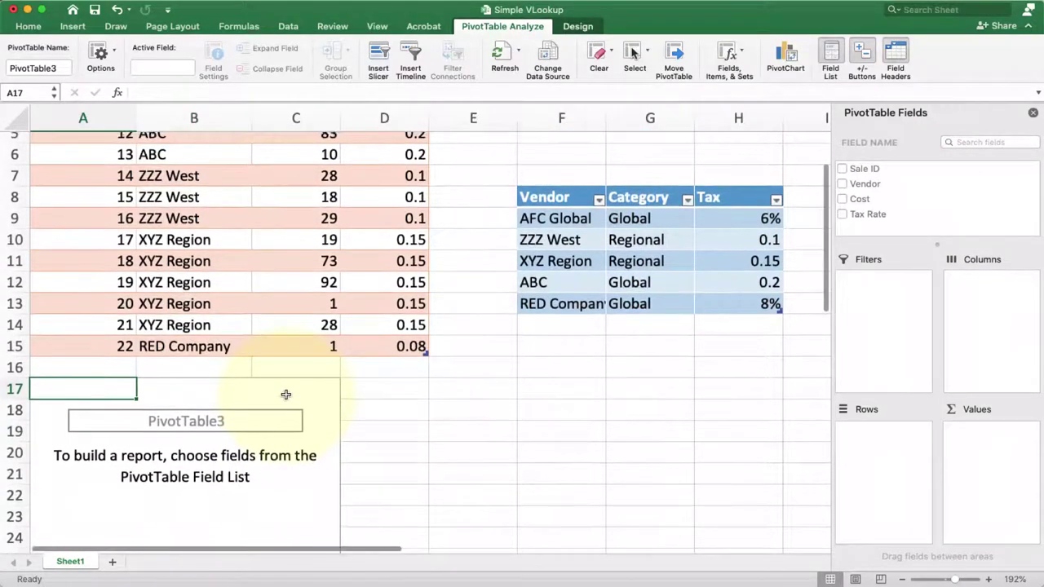
pyautogui.scroll(1, 322, 388)
pyautogui.scroll(1, 323, 387)
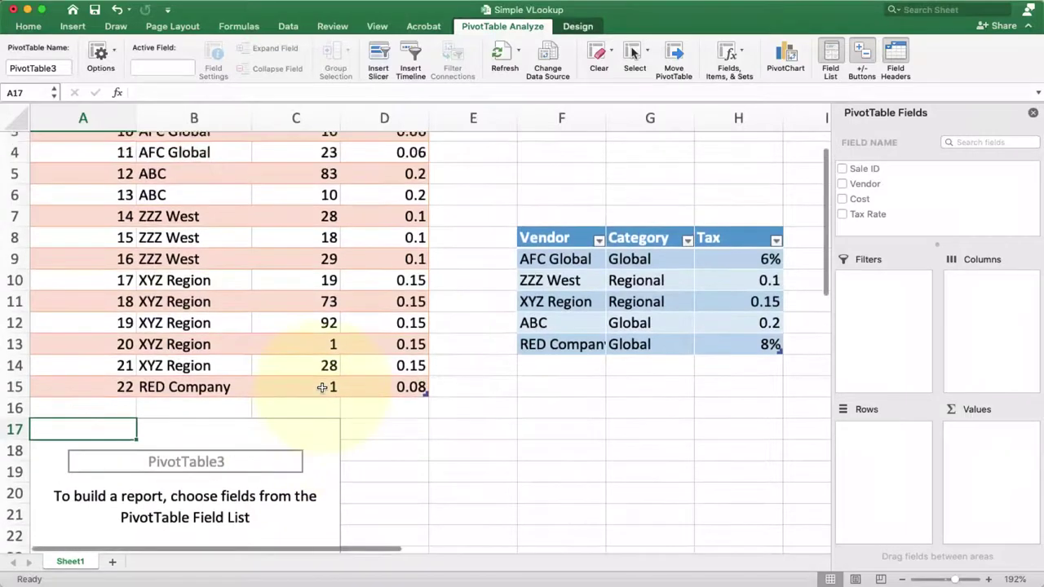
pyautogui.scroll(1, 322, 387)
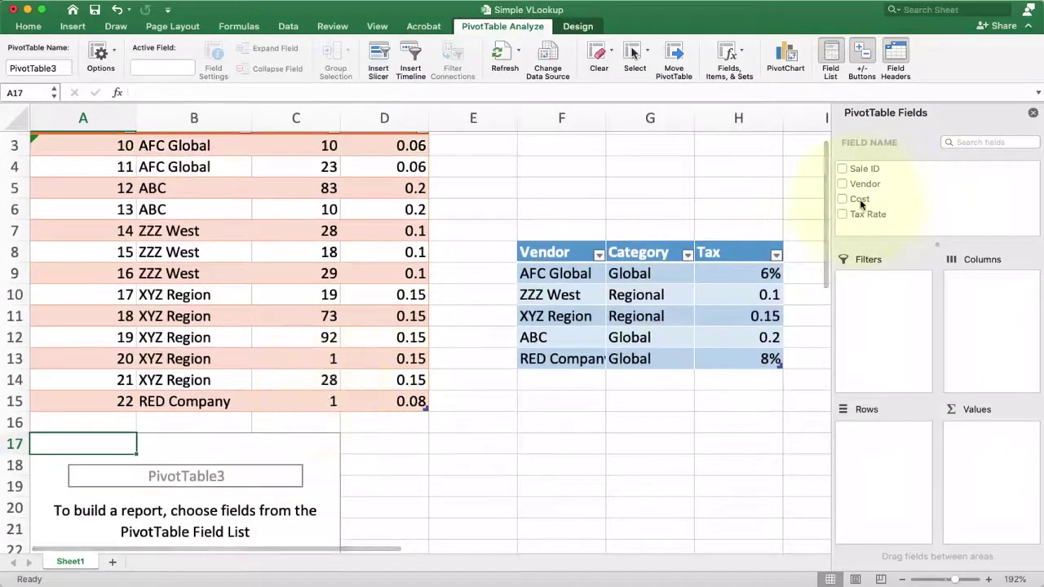
pyautogui.moveTo(860, 204); pyautogui.dragTo(286, 166)
pyautogui.scroll(1, 245, 229)
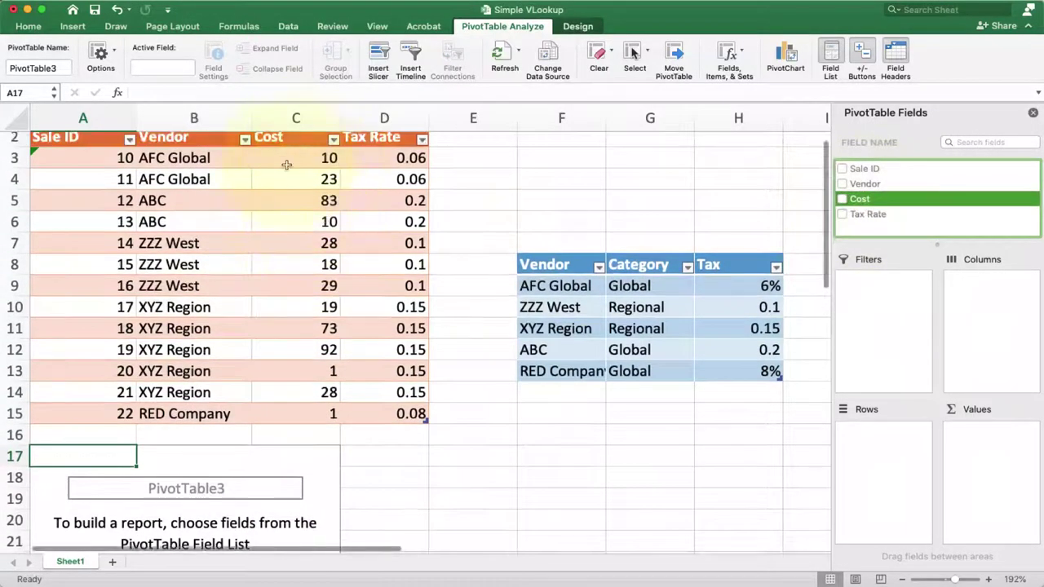
pyautogui.moveTo(286, 165); pyautogui.dragTo(1003, 485)
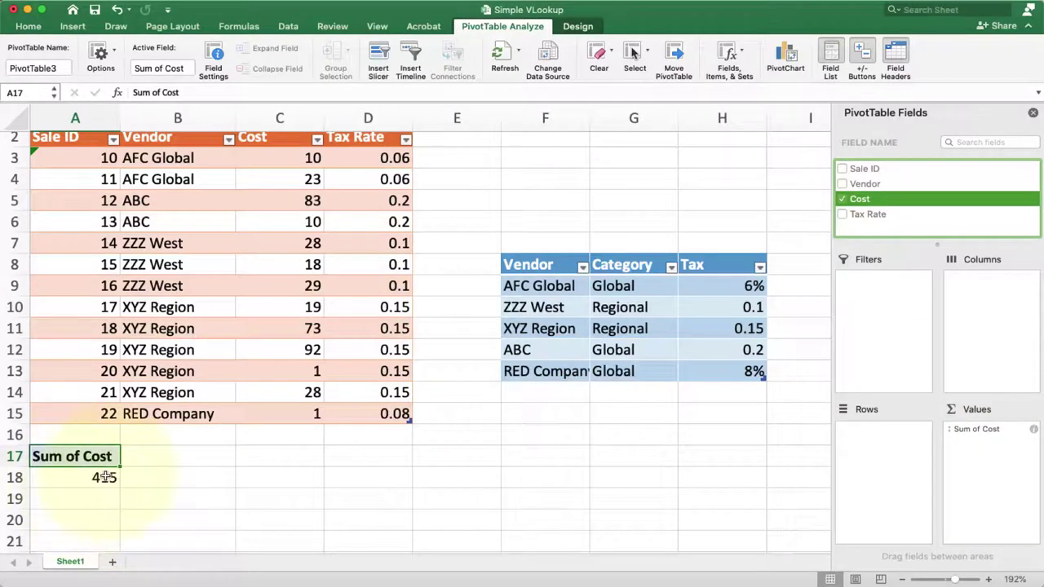
pyautogui.moveTo(271, 161); pyautogui.dragTo(282, 413)
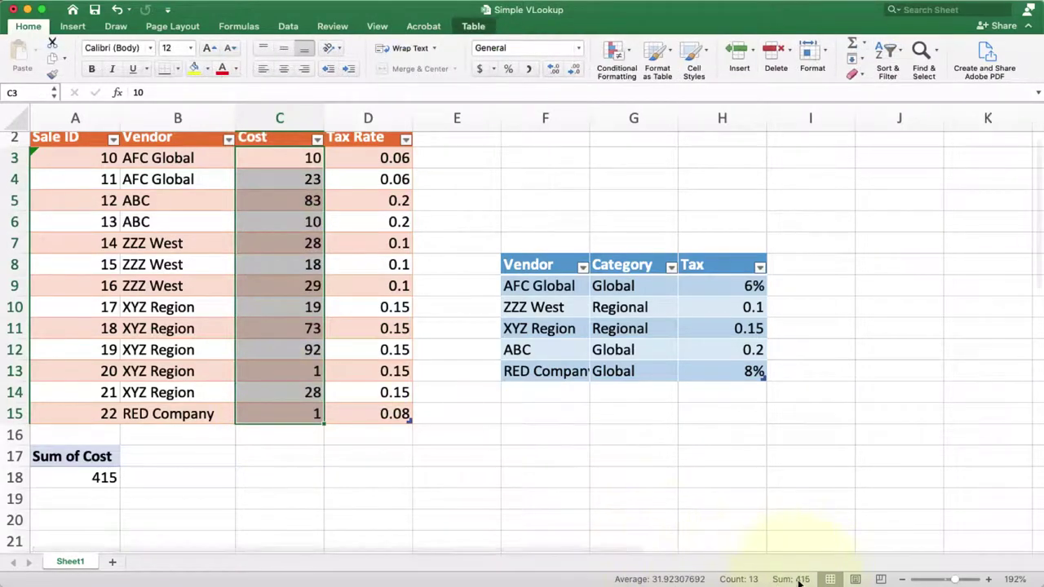
# Add Vendor to the PivotTable rows and verify ABC's summed cost of 93.
pyautogui.click(148, 460)
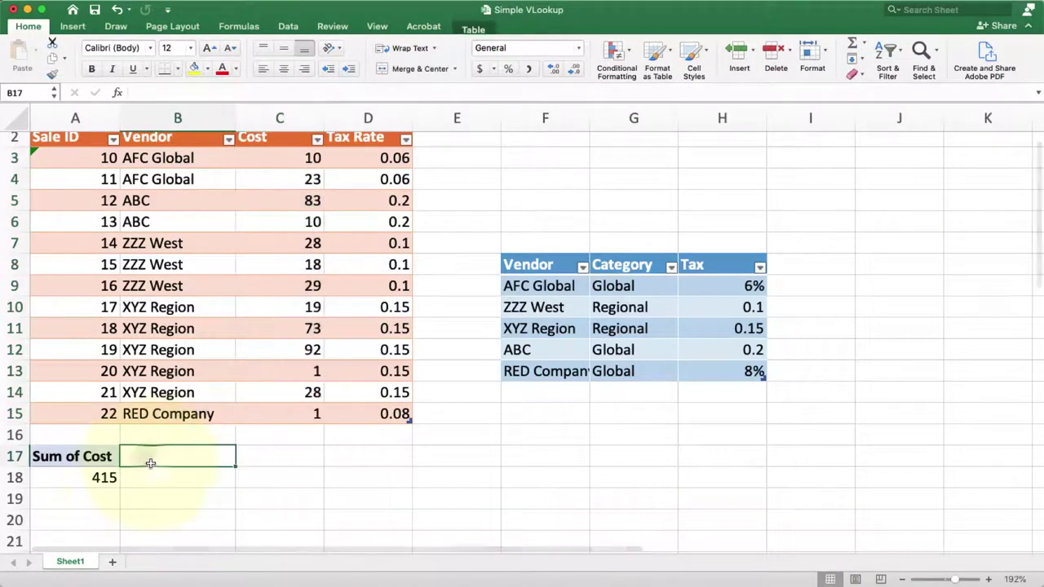
pyautogui.click(72, 459)
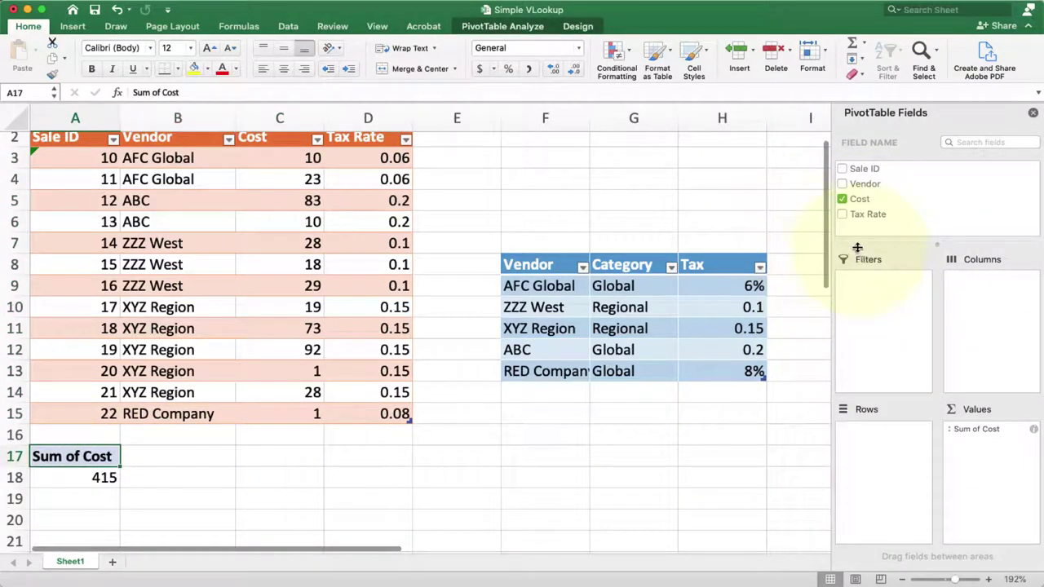
pyautogui.moveTo(865, 184); pyautogui.dragTo(886, 447)
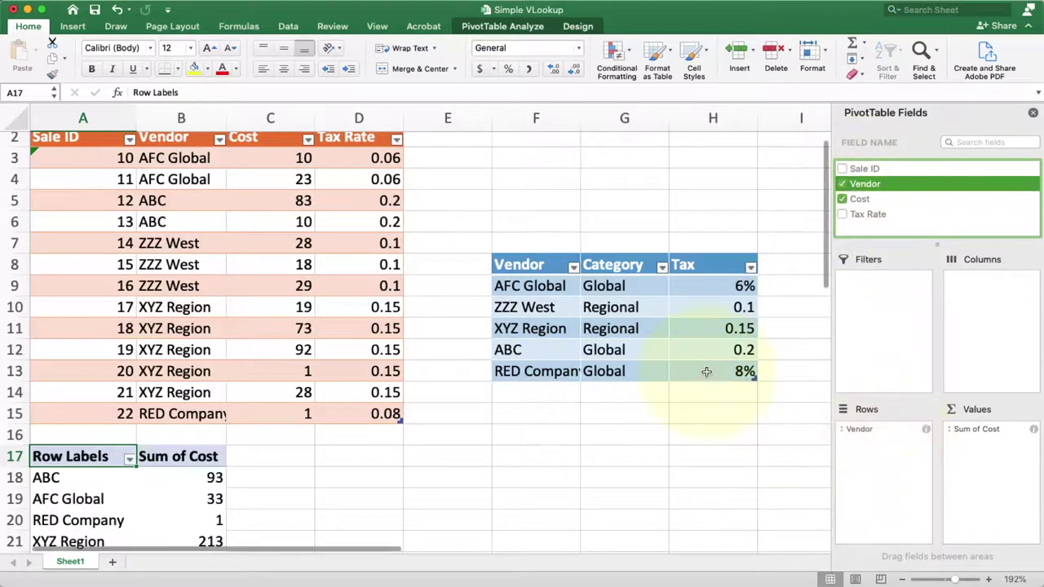
pyautogui.click(214, 477)
pyautogui.scroll(1, 199, 457)
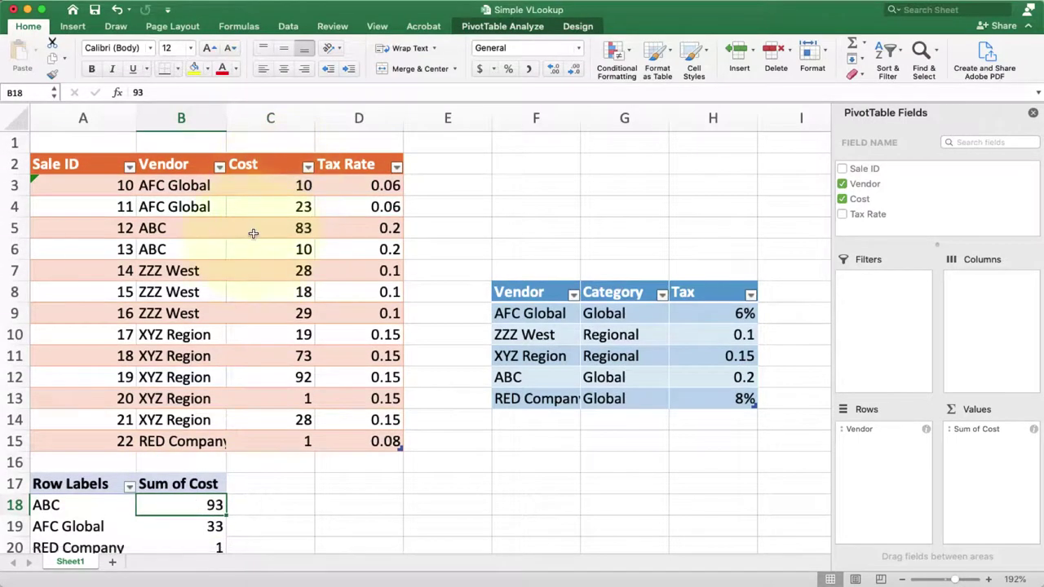
pyautogui.moveTo(256, 229); pyautogui.dragTo(261, 249)
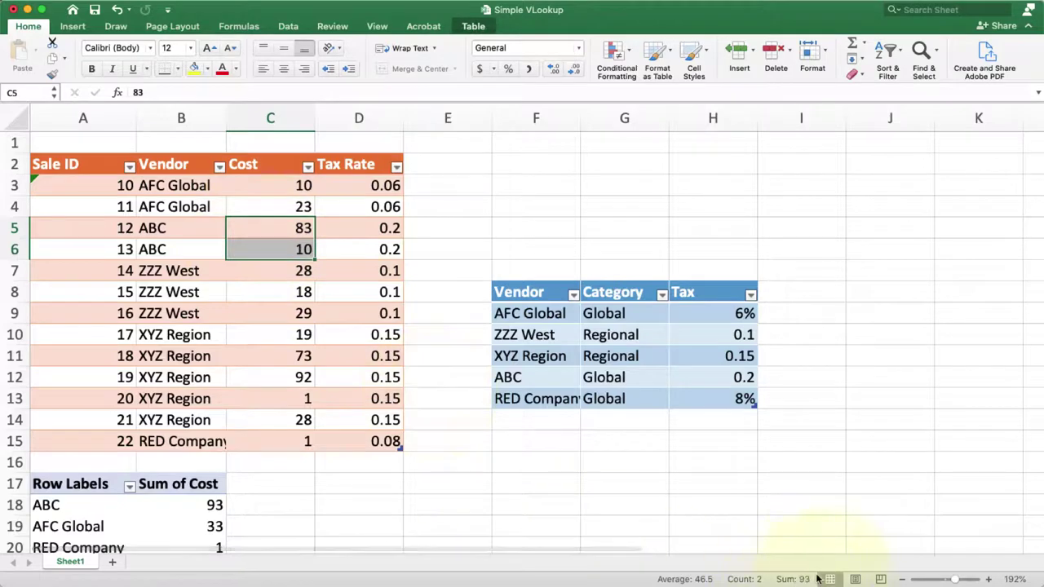
# Change the PivotTable's Cost summary from Sum to Average.
pyautogui.click(192, 507)
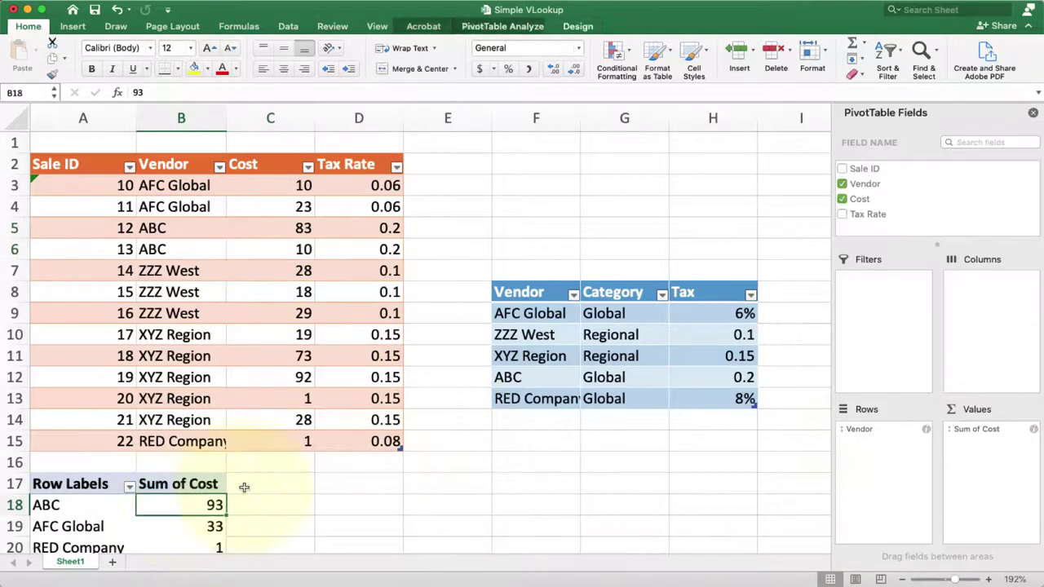
pyautogui.click(1033, 429)
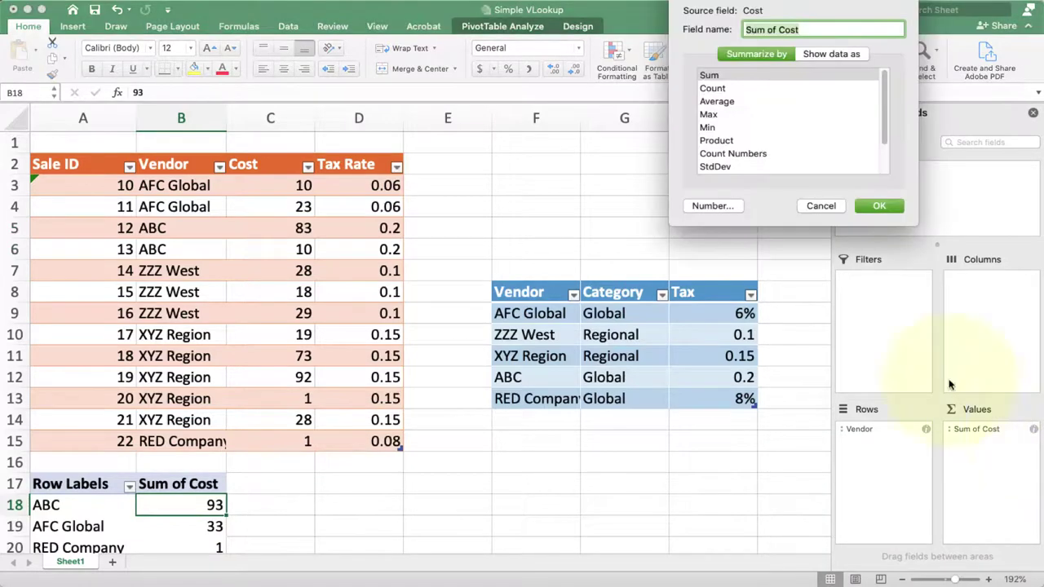
pyautogui.click(747, 101)
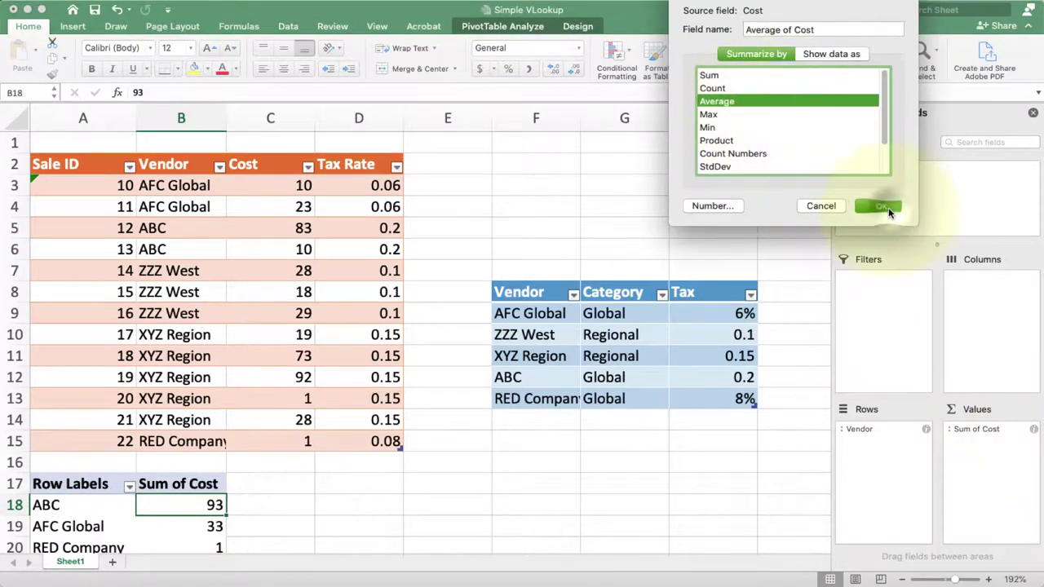
pyautogui.click(879, 206)
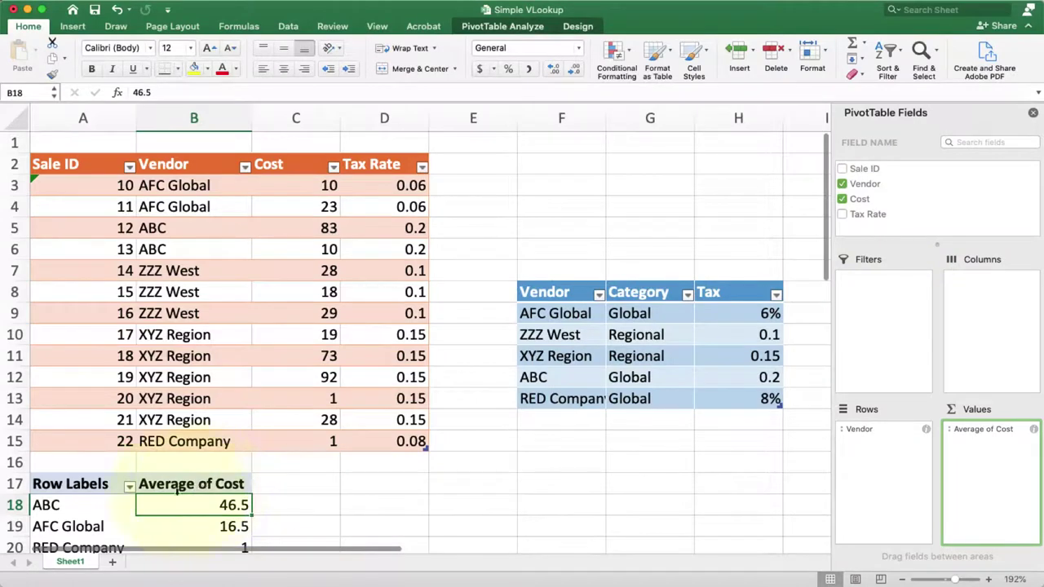
# Switch the Cost summary to Count, showing ABC 2, AFC Global 2, RED Company 1.
pyautogui.moveTo(70, 505); pyautogui.dragTo(204, 502)
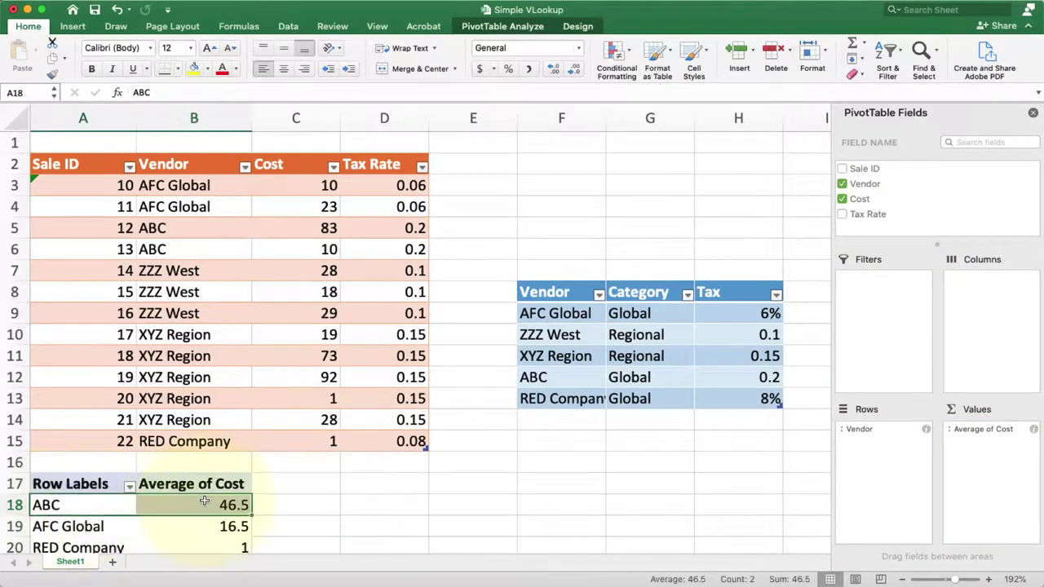
pyautogui.click(1033, 429)
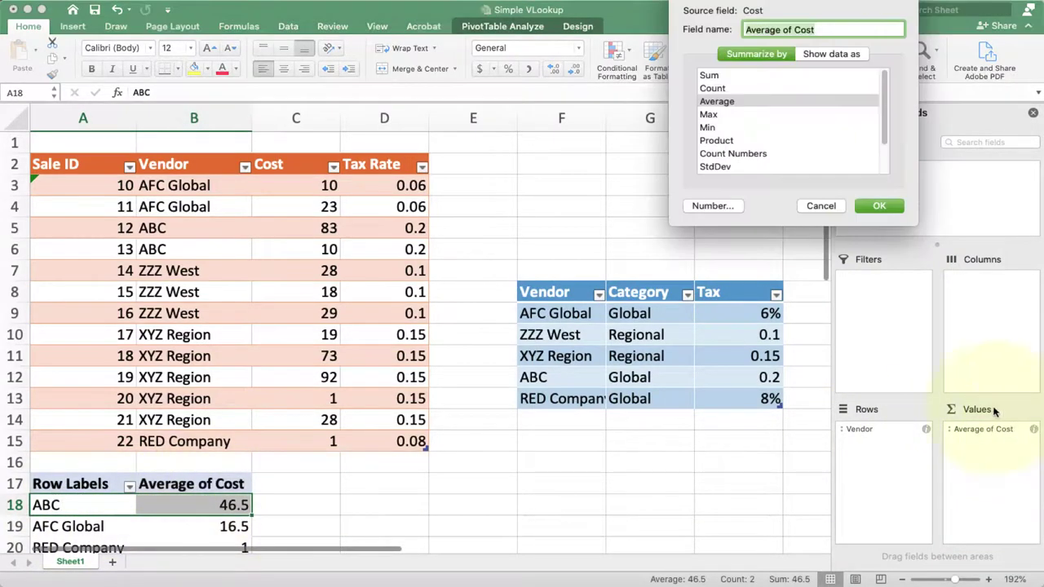
pyautogui.click(750, 88)
pyautogui.click(879, 206)
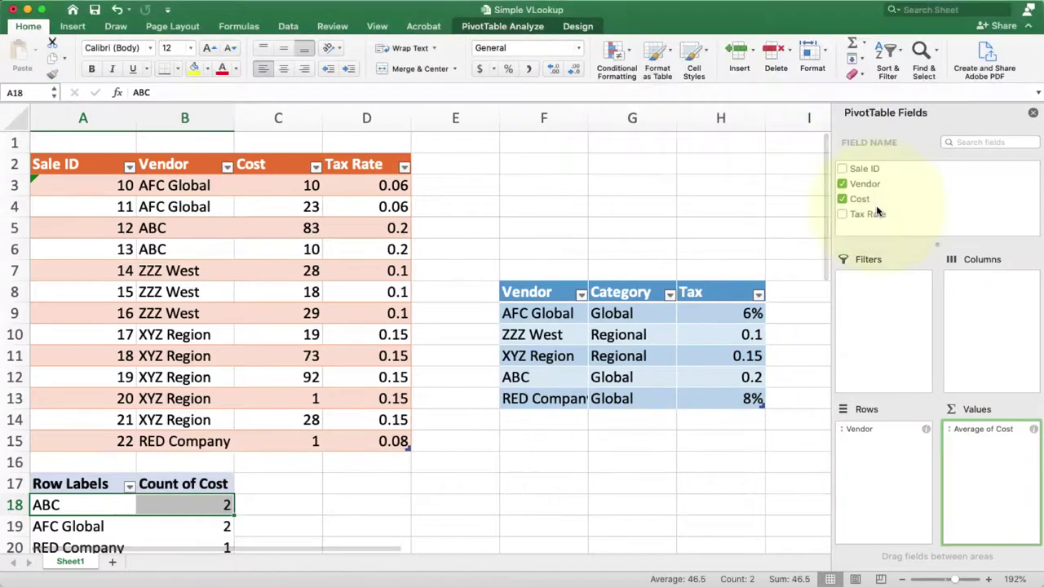